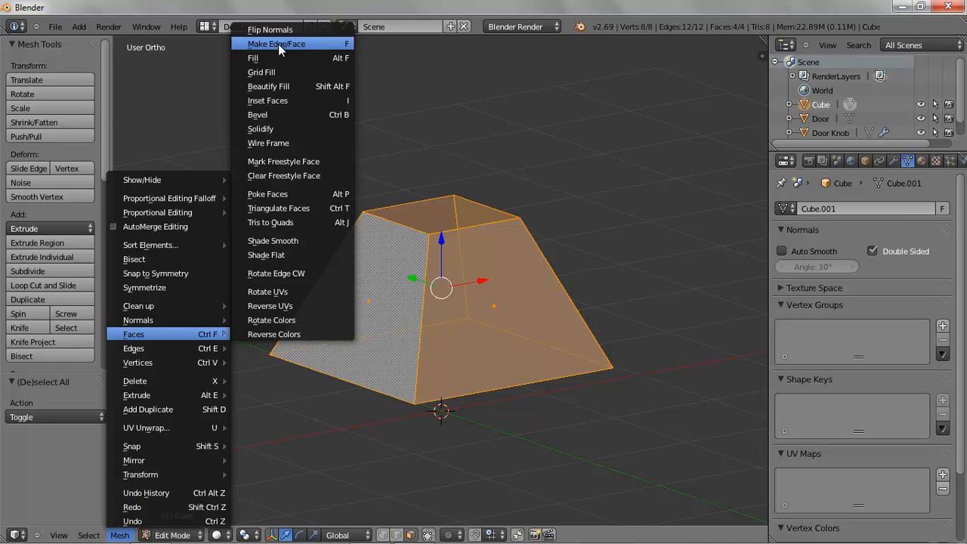
- Inset each of the lampshade's four side faces individually with a thickness of about 0.062
{"action": "left_click", "coordinate": [279, 101]}
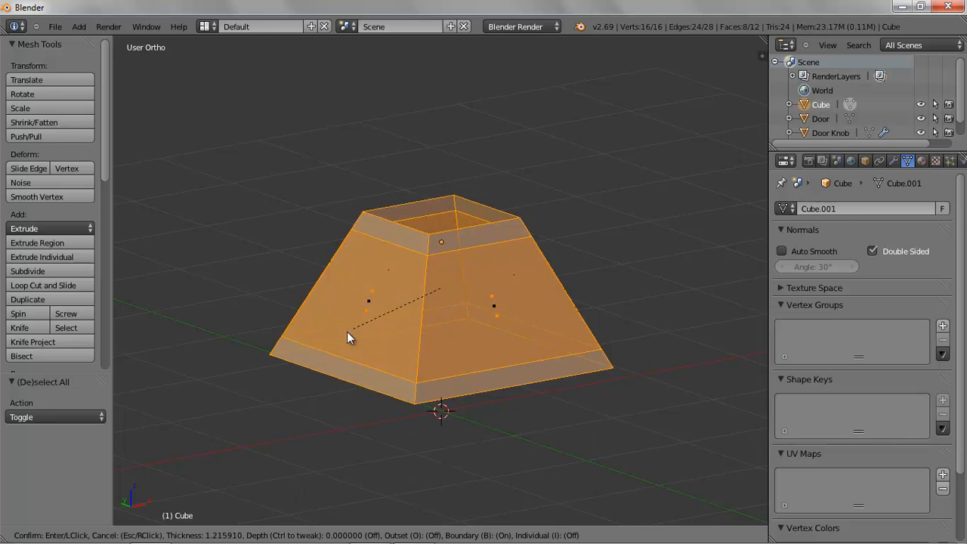
{"action": "key", "text": "i"}
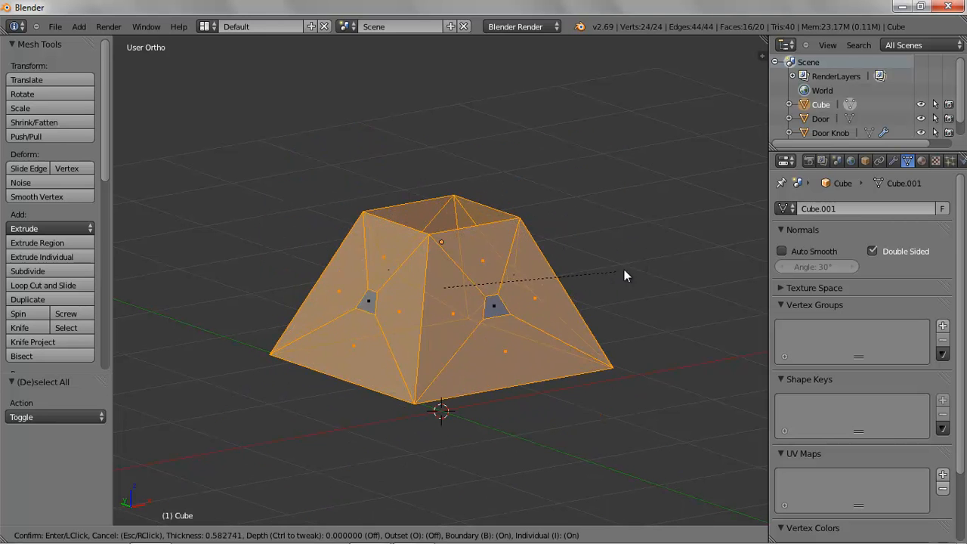
{"action": "left_click", "coordinate": [680, 259]}
- Invert the selection to the four inner panels and extrude them individually with an offset of about 0.046
{"action": "middle_click_drag", "start_coordinate": [479, 400], "coordinate": [537, 408]}
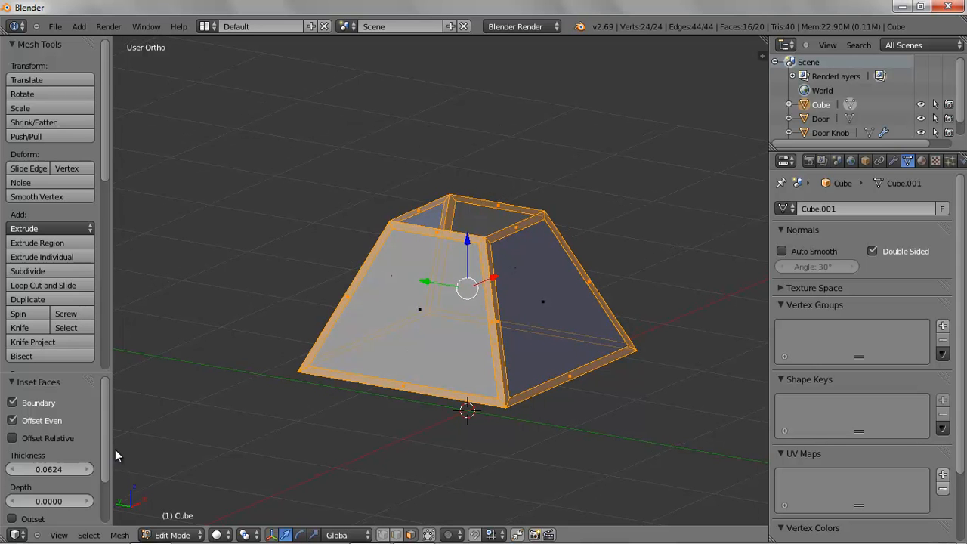
{"action": "left_click", "coordinate": [89, 535]}
{"action": "left_click", "coordinate": [102, 475]}
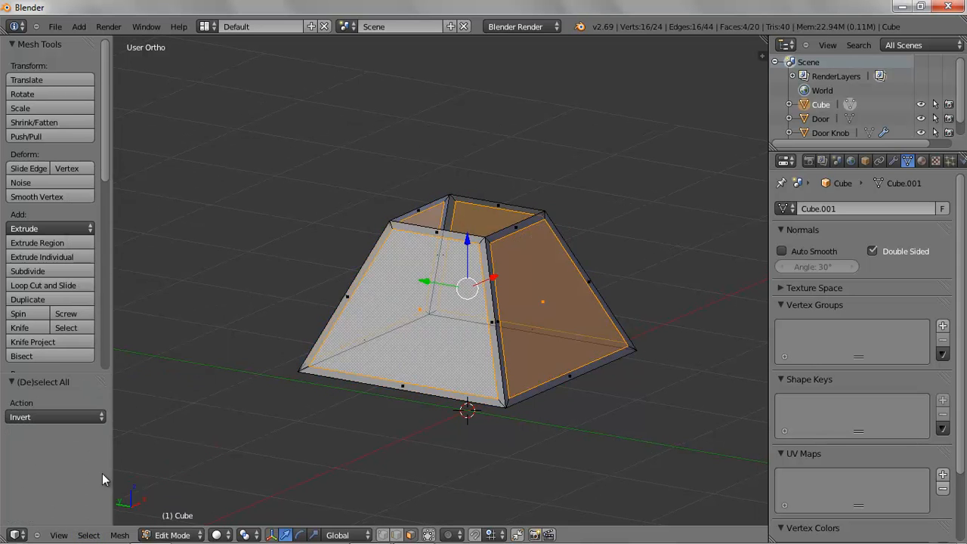
{"action": "left_click", "coordinate": [71, 256]}
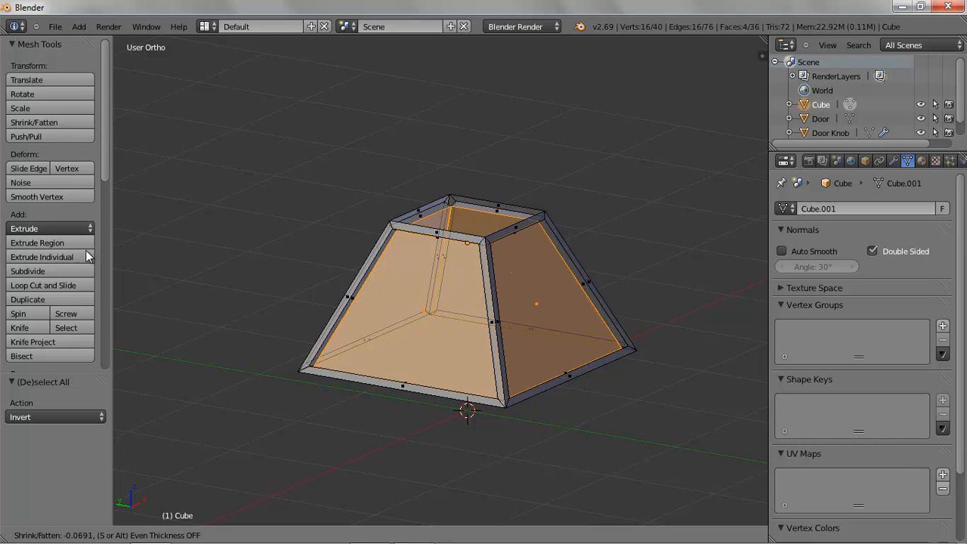
{"action": "left_click", "coordinate": [86, 251]}
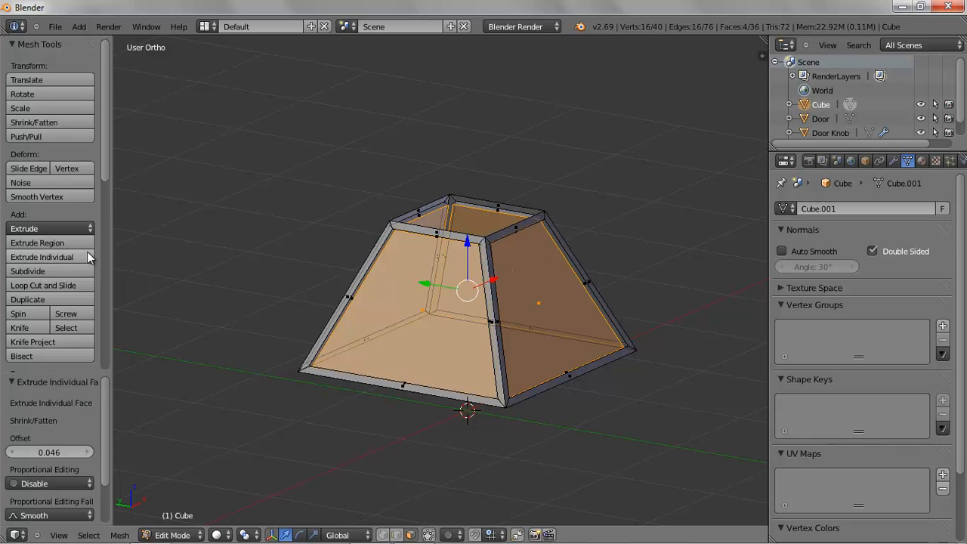
- Separate the selected panels into their own object and make that new object active in Object Mode
{"action": "middle_click_drag", "start_coordinate": [242, 329], "coordinate": [290, 334]}
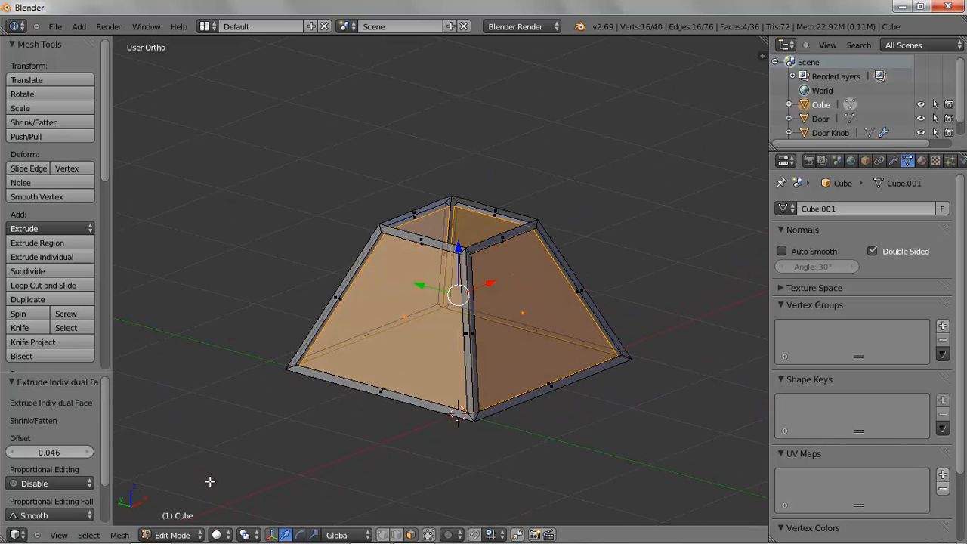
{"action": "left_click", "coordinate": [119, 535]}
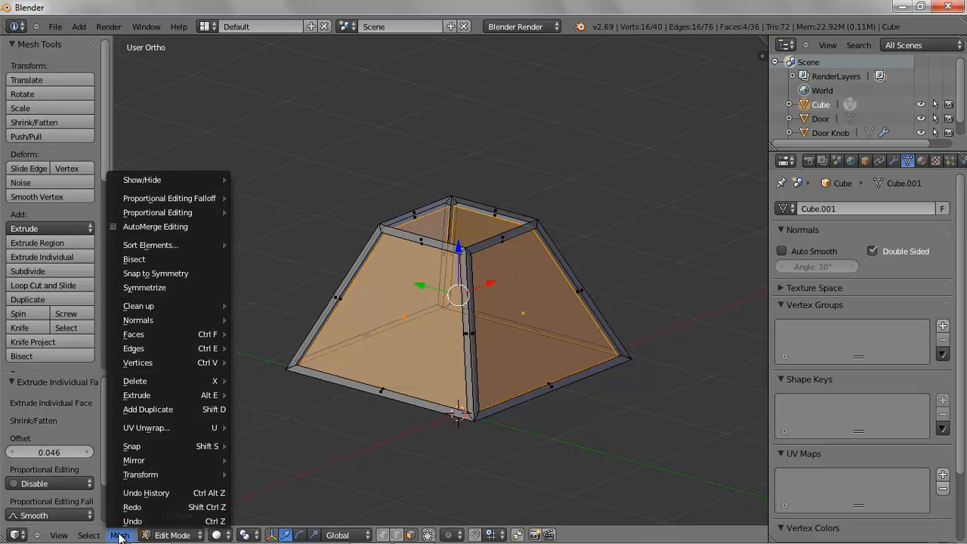
{"action": "mouse_move", "coordinate": [174, 363]}
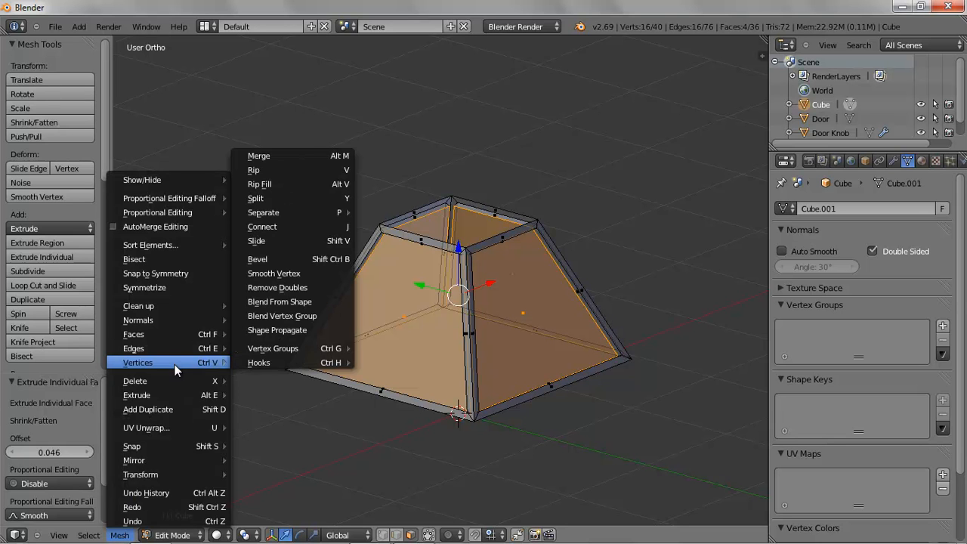
{"action": "mouse_move", "coordinate": [293, 210]}
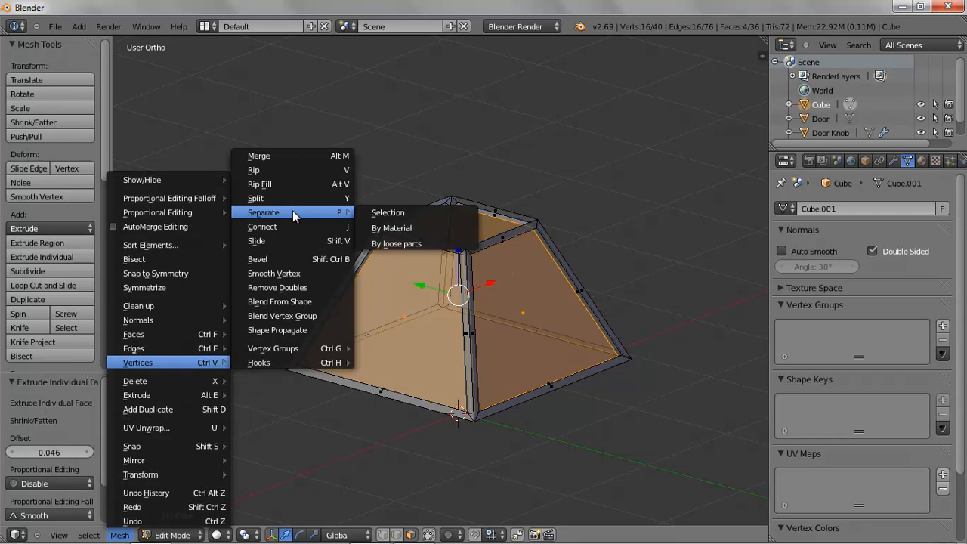
{"action": "left_click", "coordinate": [393, 212]}
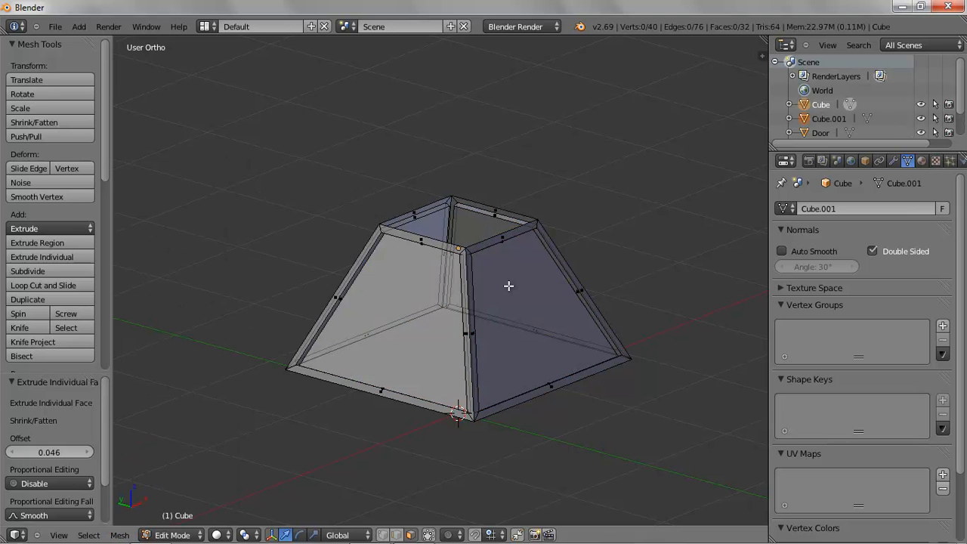
{"action": "left_click", "coordinate": [823, 120]}
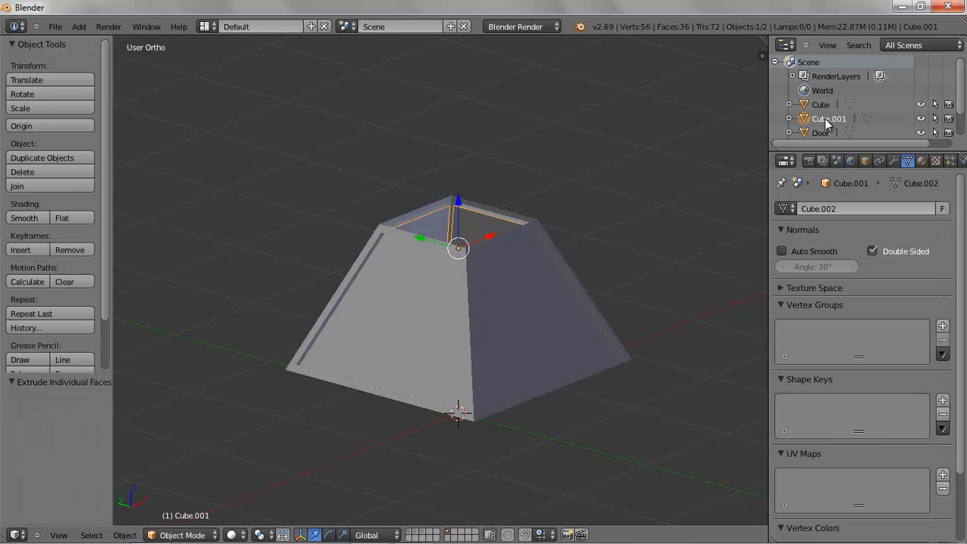
- Rename the separated panels object as Glass
{"action": "double_click", "coordinate": [825, 118]}
{"action": "type", "text": "C"}
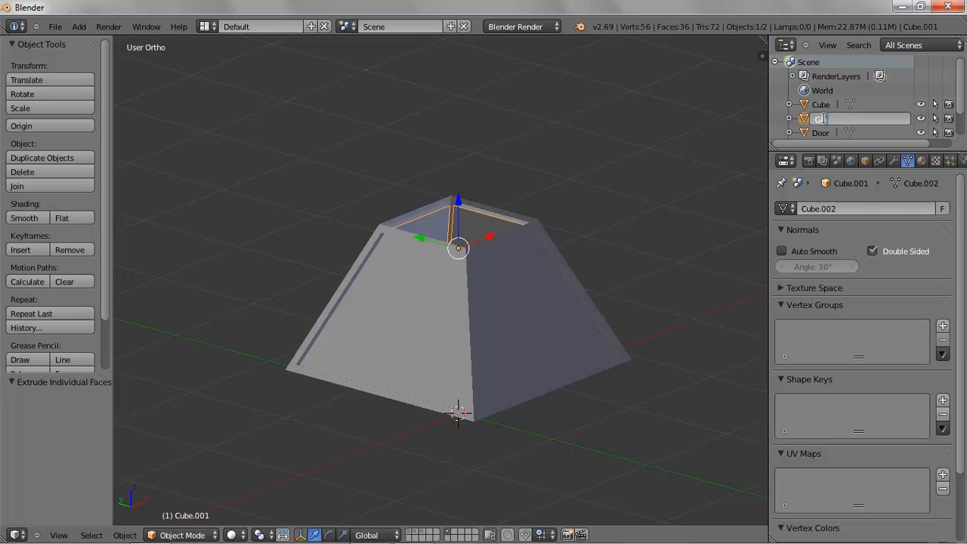
{"action": "type", "text": "lass"}
{"action": "key", "text": "Return"}
- Hide the Cube frame object so that only the glass panels show in the viewport
{"action": "scroll", "coordinate": [961, 95], "scroll_direction": "down", "scroll_amount": 1}
{"action": "scroll", "coordinate": [963, 105], "scroll_direction": "down", "scroll_amount": 2}
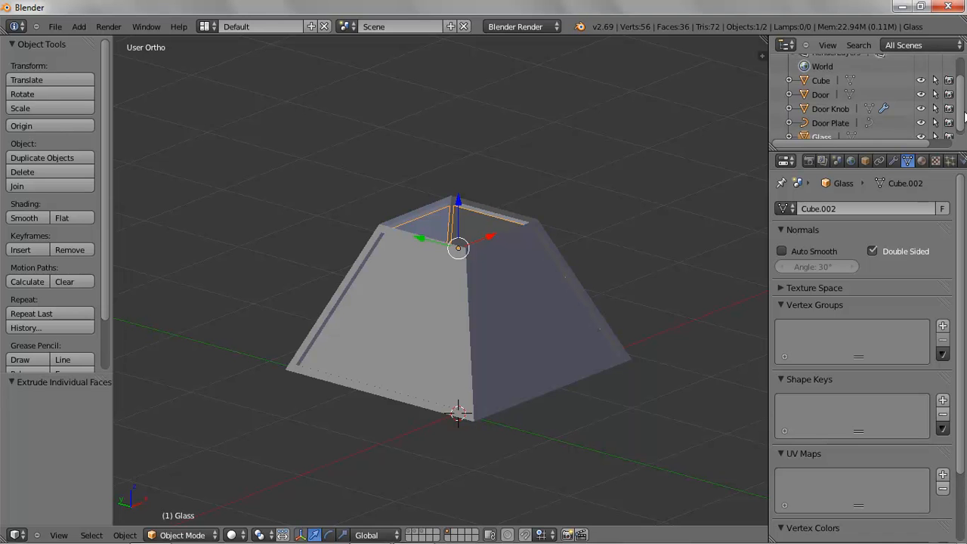
{"action": "left_click", "coordinate": [920, 74]}
{"action": "middle_click_drag", "start_coordinate": [377, 385], "coordinate": [339, 385]}
{"action": "scroll", "coordinate": [351, 378], "scroll_direction": "up", "scroll_amount": 2}
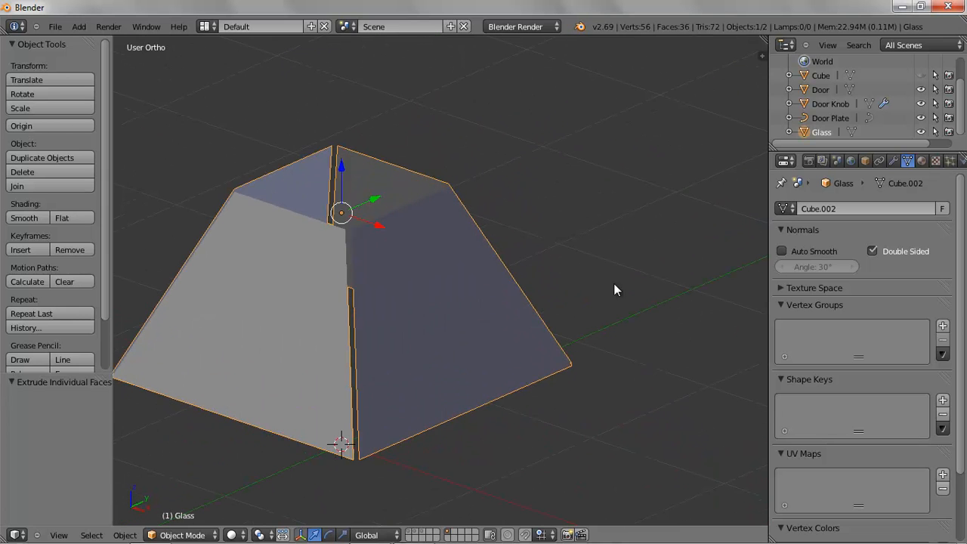
- Add a Solidify modifier to the glass panels and set its thickness to about 0.034
{"action": "left_click", "coordinate": [893, 160]}
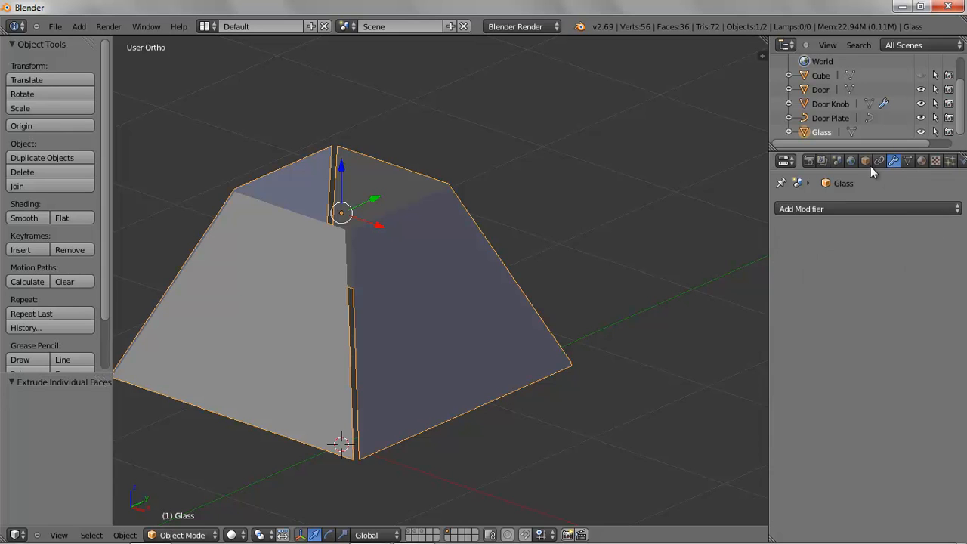
{"action": "left_click", "coordinate": [844, 209]}
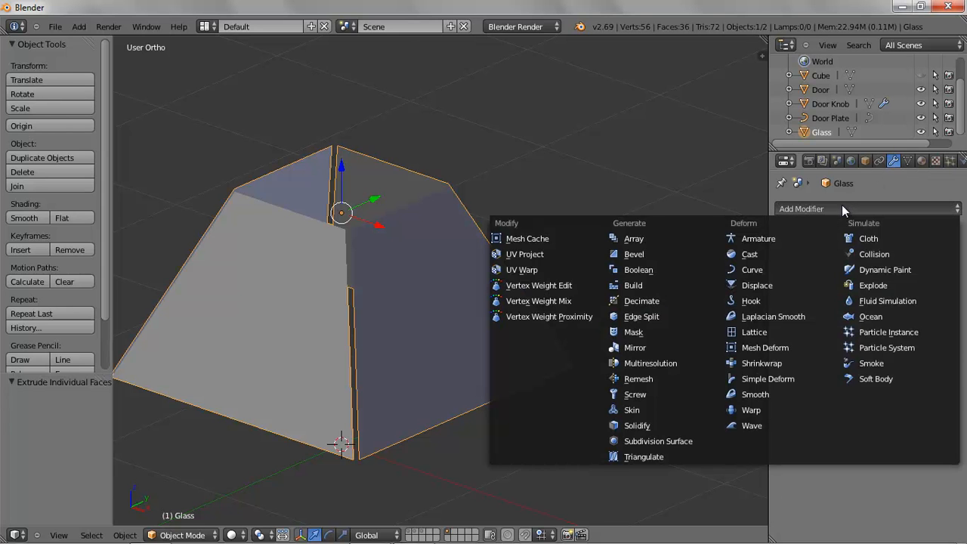
{"action": "left_click", "coordinate": [642, 426]}
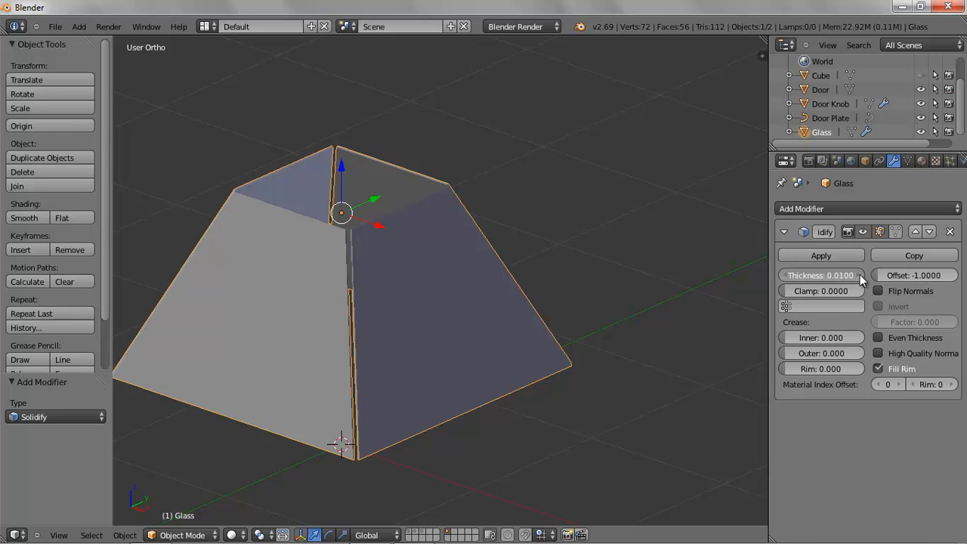
{"action": "left_click_drag", "start_coordinate": [863, 273], "coordinate": [880, 272]}
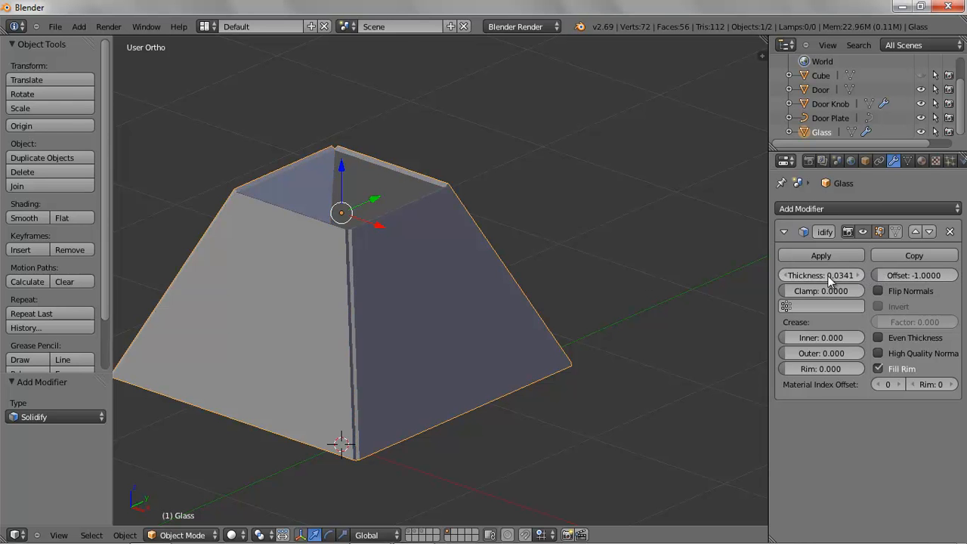
- Rename the Glass object as Lamp Glass
{"action": "middle_click_drag", "start_coordinate": [582, 279], "coordinate": [562, 269]}
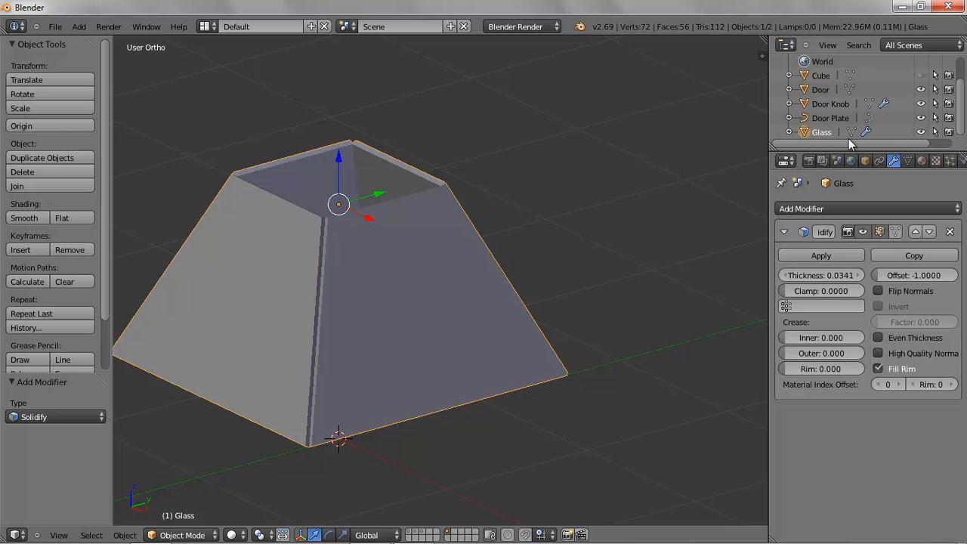
{"action": "double_click", "coordinate": [820, 130]}
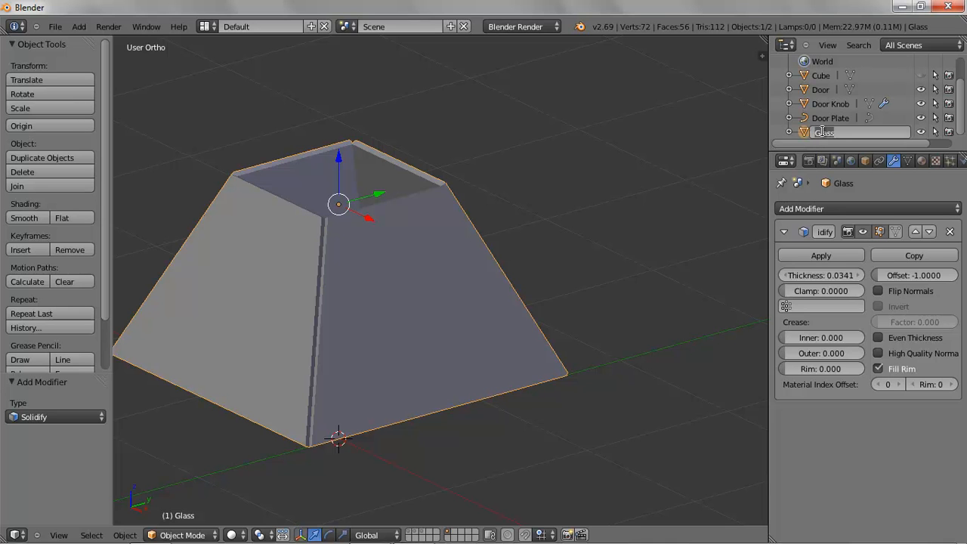
{"action": "key", "text": "BackSpace"}
{"action": "type", "text": "Lamp Glass"}
{"action": "key", "text": "Return"}
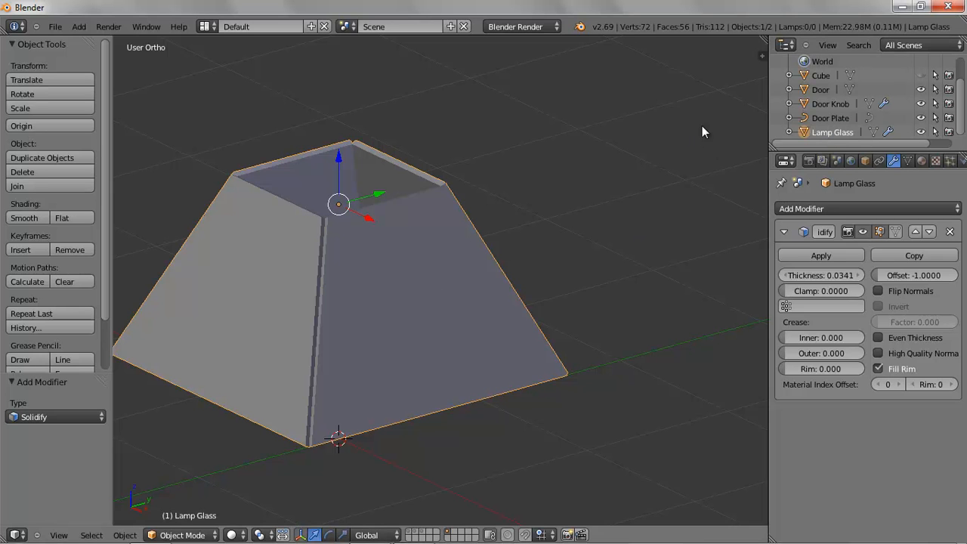
- Hide Lamp Glass, make the Cube frame the active object and show it again
{"action": "left_click", "coordinate": [920, 133]}
{"action": "left_click", "coordinate": [823, 76]}
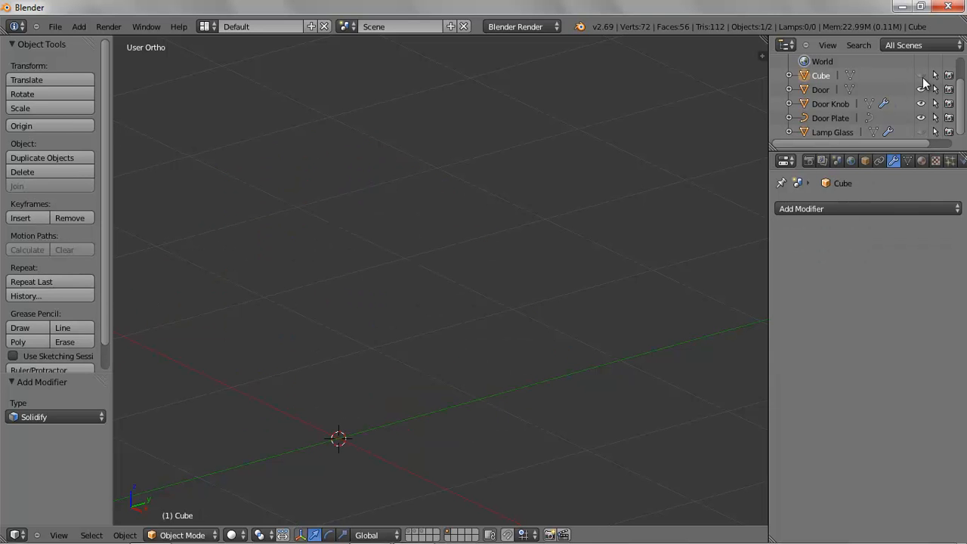
{"action": "left_click", "coordinate": [920, 76]}
- Rename the Cube object as Lamp Frame
{"action": "double_click", "coordinate": [820, 74]}
{"action": "key", "text": "BackSpace"}
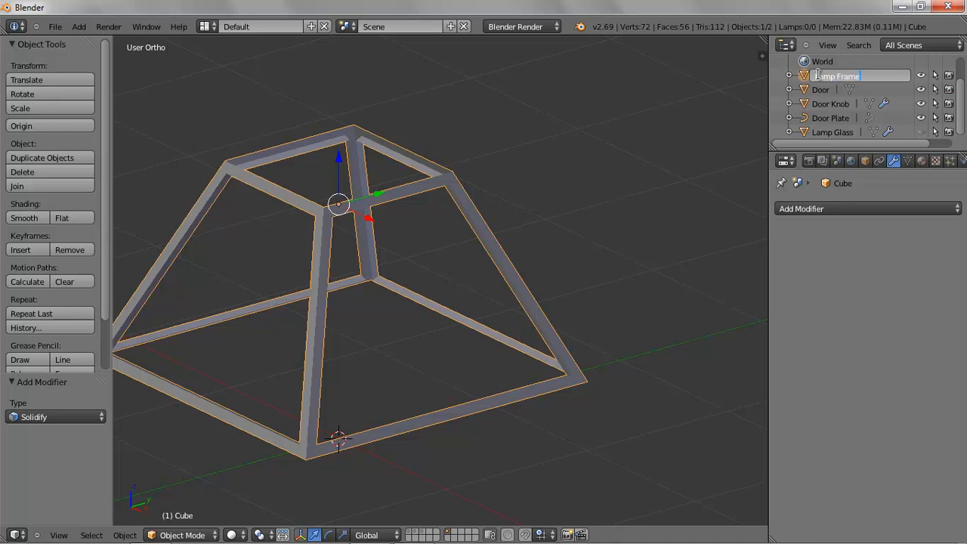
{"action": "type", "text": "Lamp Frame"}
{"action": "key", "text": "Return"}
- Switch the Lamp Frame object to Edit Mode with edge selection for work on its upper opening
{"action": "scroll", "coordinate": [395, 291], "scroll_direction": "up", "scroll_amount": 1}
{"action": "middle_click_drag", "start_coordinate": [401, 245], "coordinate": [595, 335], "text": "shift"}
{"action": "scroll", "coordinate": [635, 335], "scroll_direction": "up", "scroll_amount": 3}
{"action": "middle_click_drag", "start_coordinate": [677, 333], "coordinate": [501, 347]}
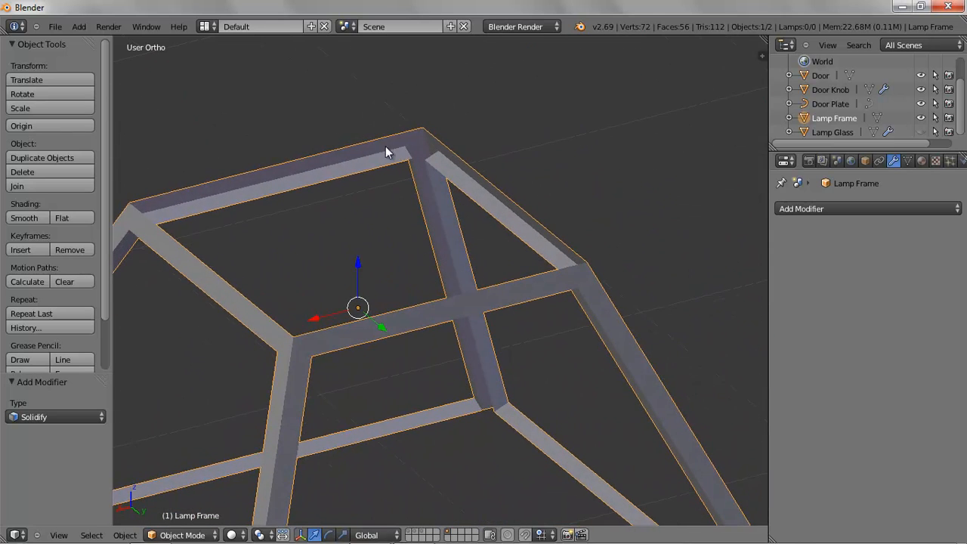
{"action": "middle_click_drag", "start_coordinate": [461, 197], "coordinate": [483, 268]}
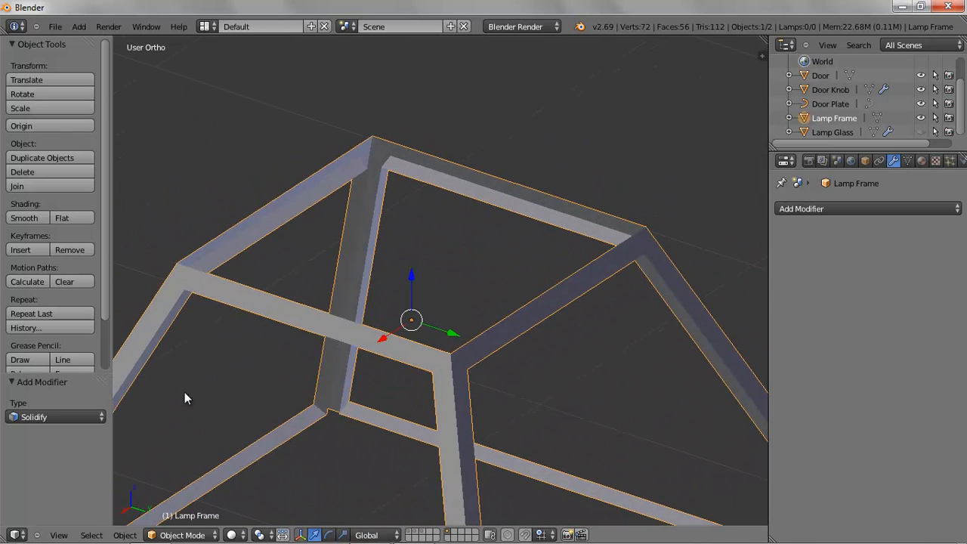
{"action": "left_click", "coordinate": [171, 534]}
{"action": "left_click", "coordinate": [161, 501]}
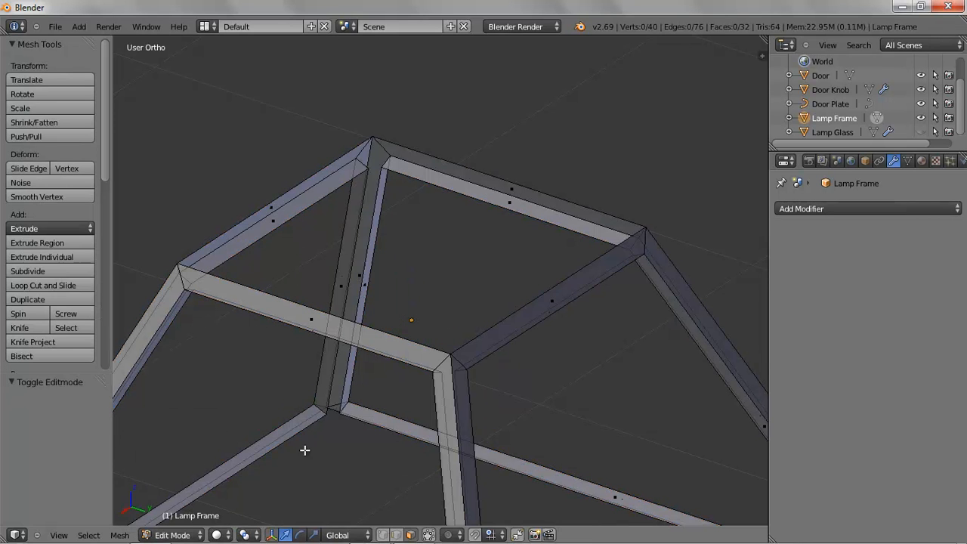
{"action": "left_click", "coordinate": [396, 535]}
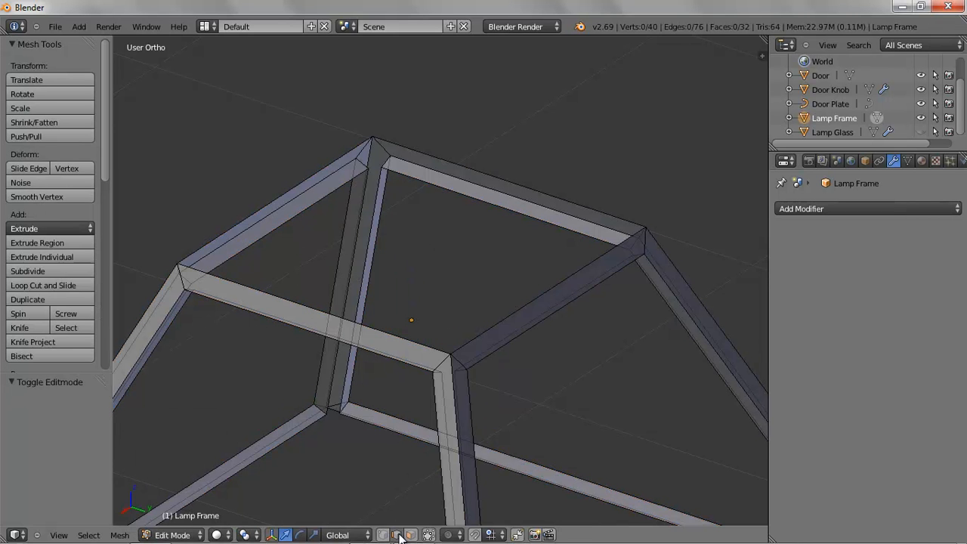
- Close the open inner side of two adjacent top bars by making a face between each bar's upper outer and inner edges
{"action": "right_click", "coordinate": [483, 172]}
{"action": "right_click", "coordinate": [464, 195], "text": "shift"}
{"action": "middle_click_drag", "start_coordinate": [462, 206], "coordinate": [514, 235]}
{"action": "key", "text": "f"}
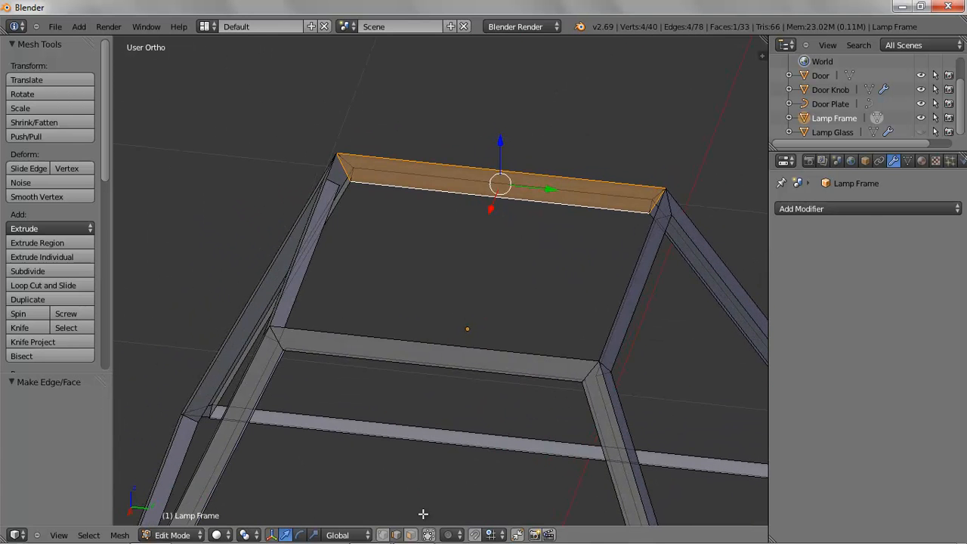
{"action": "middle_click_drag", "start_coordinate": [485, 298], "coordinate": [396, 265]}
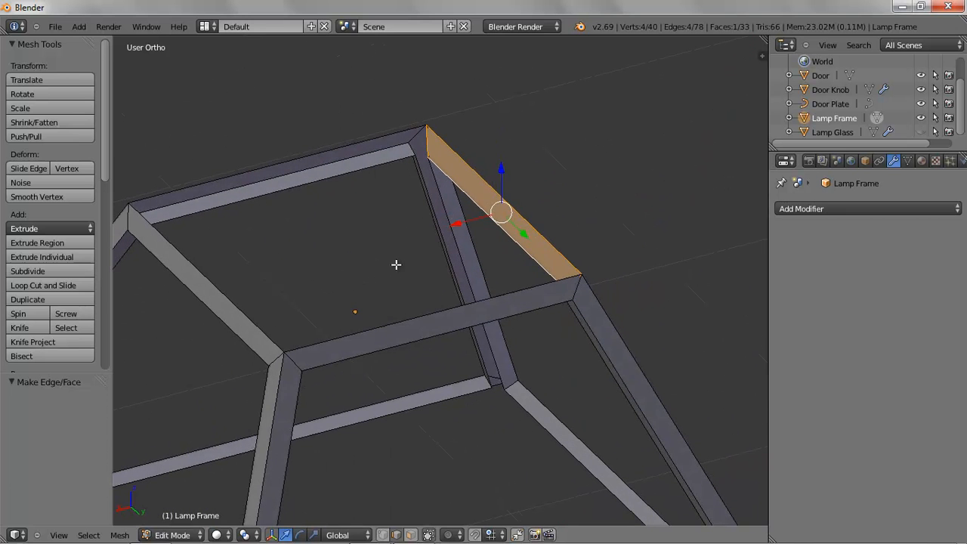
{"action": "right_click", "coordinate": [362, 141]}
{"action": "right_click", "coordinate": [366, 168], "text": "shift"}
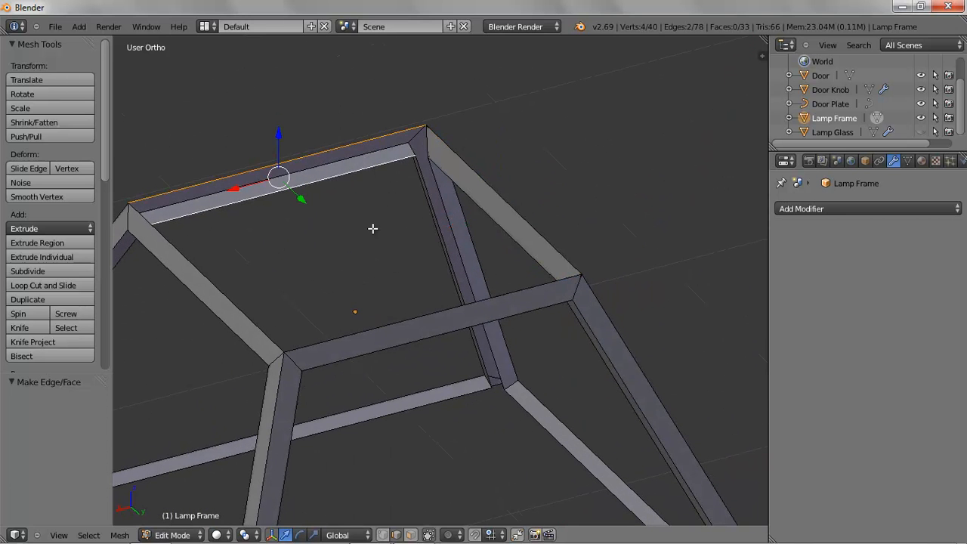
{"action": "key", "text": "f"}
- Fill the triangular gap at the shared top corner and the open inner side of the post below it, and deselect everything
{"action": "right_click", "coordinate": [427, 144]}
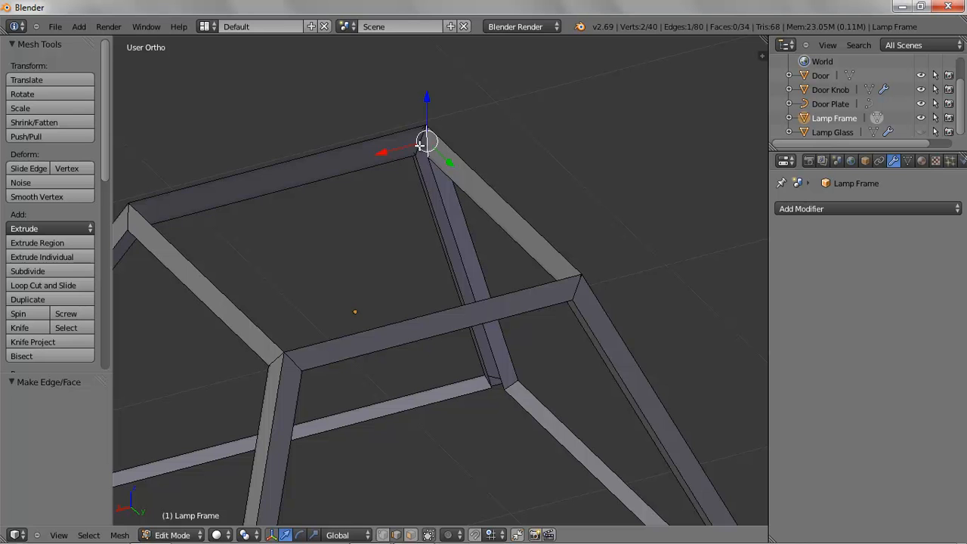
{"action": "right_click", "coordinate": [401, 205], "text": "shift"}
{"action": "key", "text": "f"}
{"action": "middle_click_drag", "start_coordinate": [402, 205], "coordinate": [430, 185]}
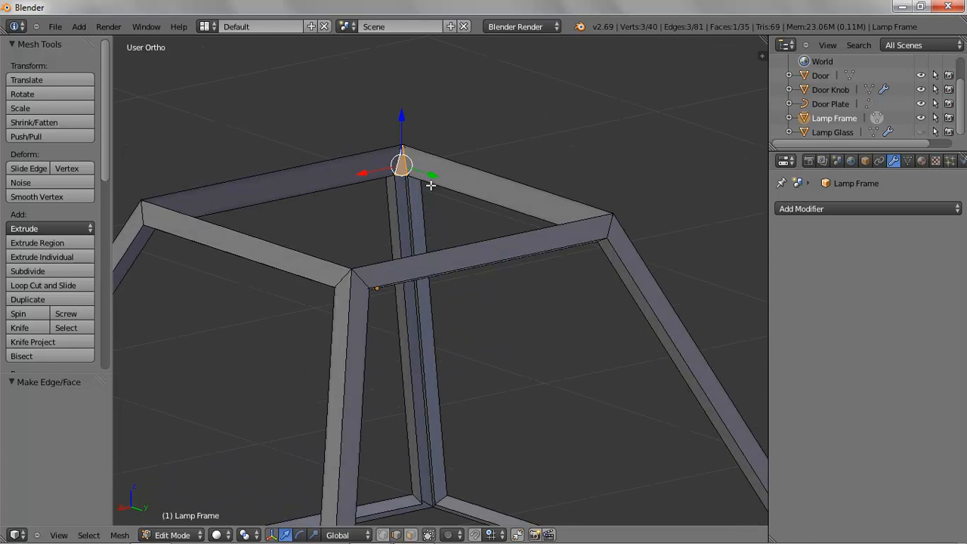
{"action": "right_click", "coordinate": [399, 203]}
{"action": "right_click", "coordinate": [412, 206], "text": "shift"}
{"action": "key", "text": "f"}
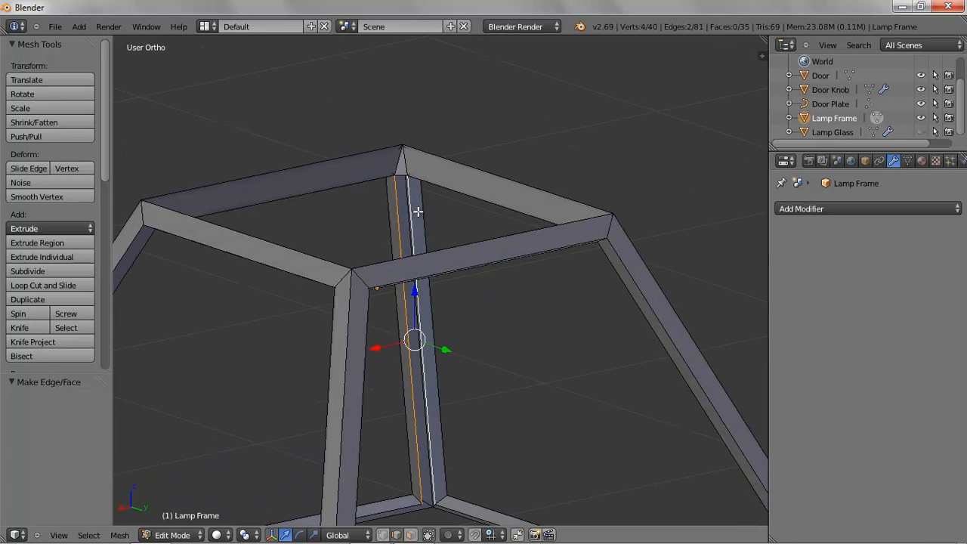
{"action": "key", "text": "a"}
{"action": "middle_click_drag", "start_coordinate": [453, 224], "coordinate": [340, 254]}
{"action": "scroll", "coordinate": [431, 254], "scroll_direction": "down", "scroll_amount": 3}
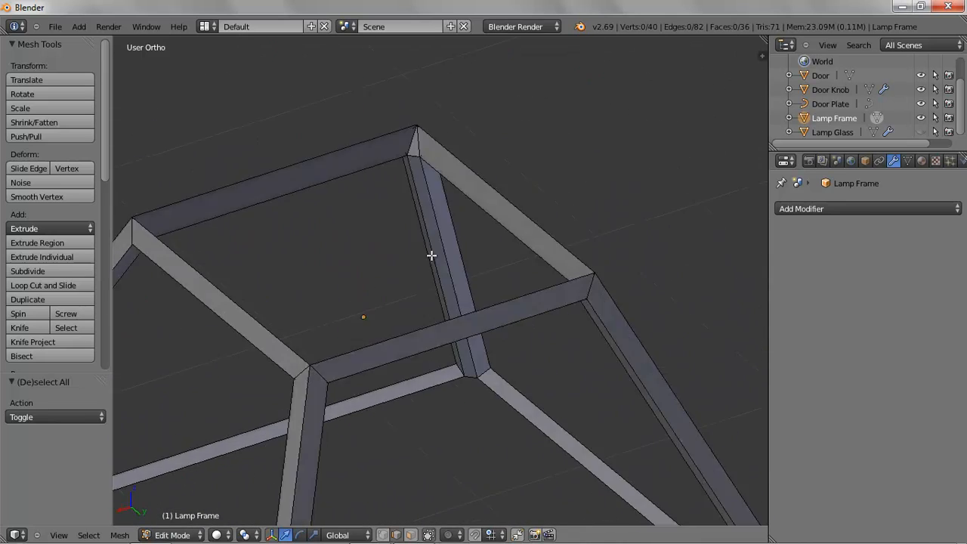
- Show the hidden Lamp Glass object again inside the frame and return the Lamp Frame to Object Mode
{"action": "scroll", "coordinate": [471, 255], "scroll_direction": "down", "scroll_amount": 3}
{"action": "middle_click_drag", "start_coordinate": [471, 254], "coordinate": [480, 284]}
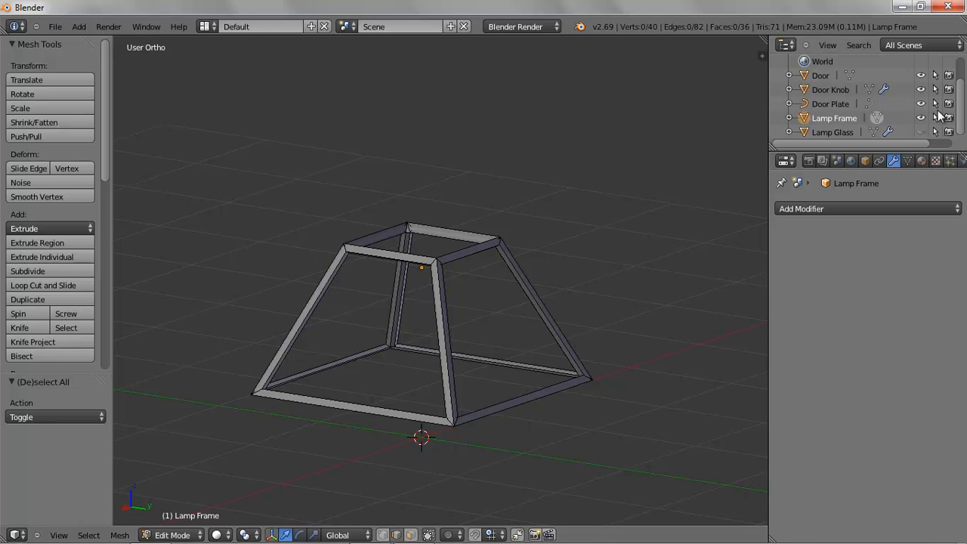
{"action": "left_click", "coordinate": [920, 132]}
{"action": "middle_click_drag", "start_coordinate": [559, 340], "coordinate": [525, 340]}
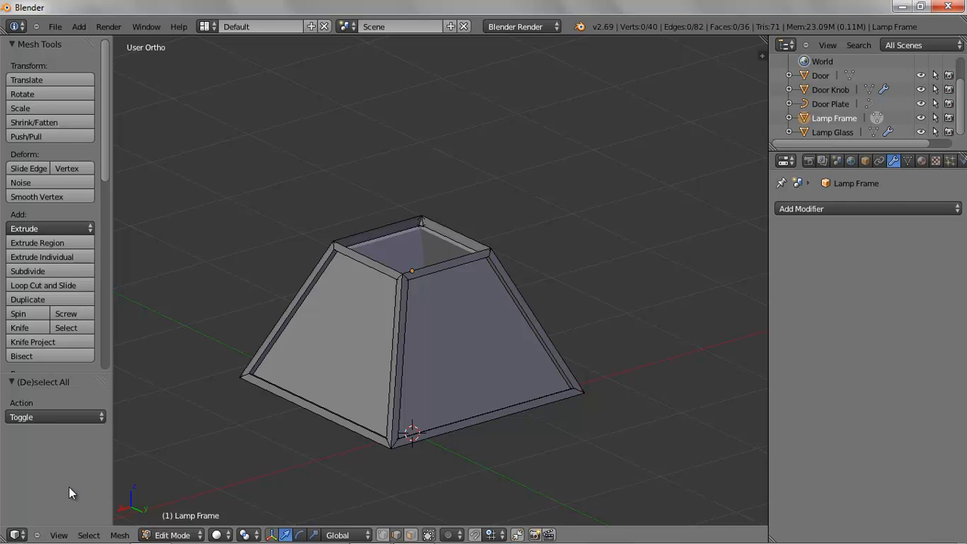
{"action": "left_click", "coordinate": [182, 535]}
{"action": "left_click", "coordinate": [181, 522]}
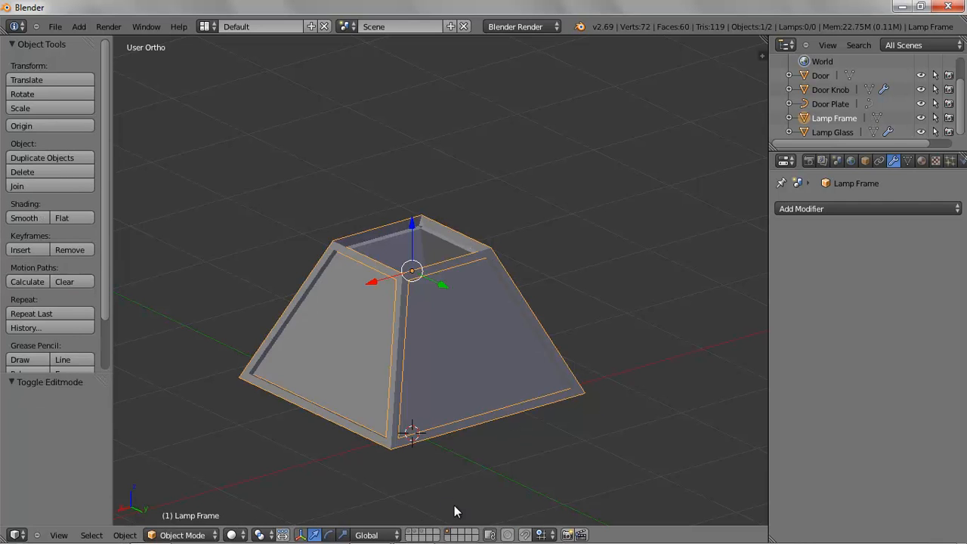
- Switch to the empty first layer and add a mesh plane at the origin in top view
{"action": "left_click", "coordinate": [410, 538]}
{"action": "key", "text": "KP_7"}
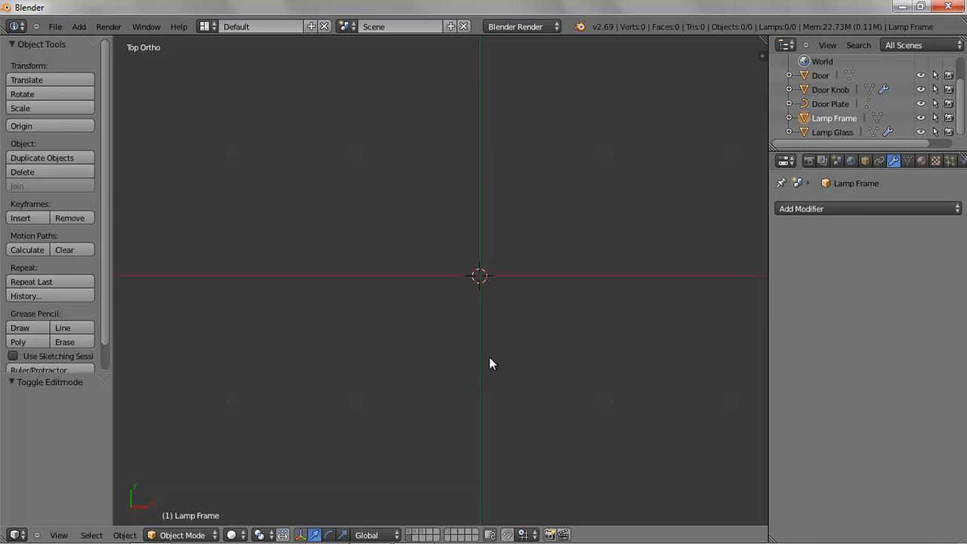
{"action": "left_click", "coordinate": [79, 27]}
{"action": "mouse_move", "coordinate": [91, 47]}
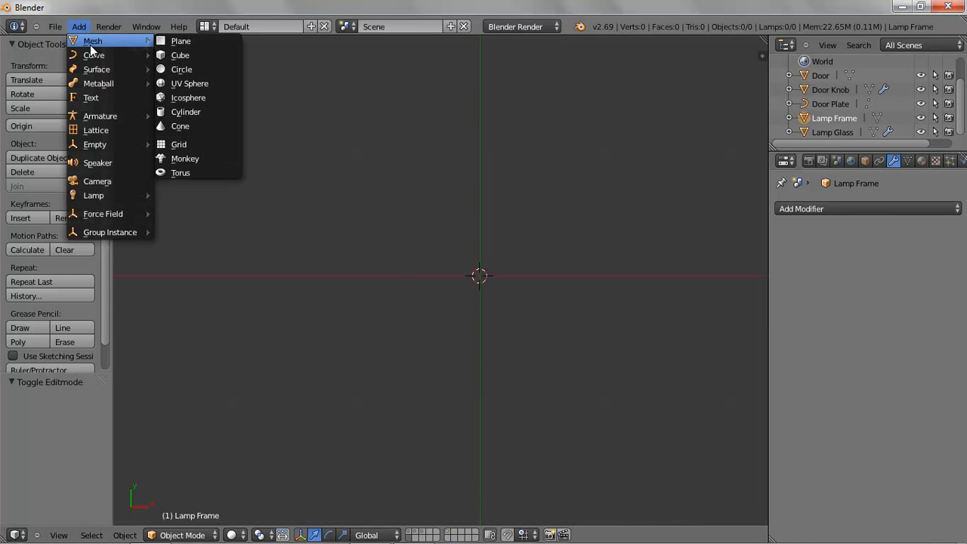
{"action": "left_click", "coordinate": [193, 43]}
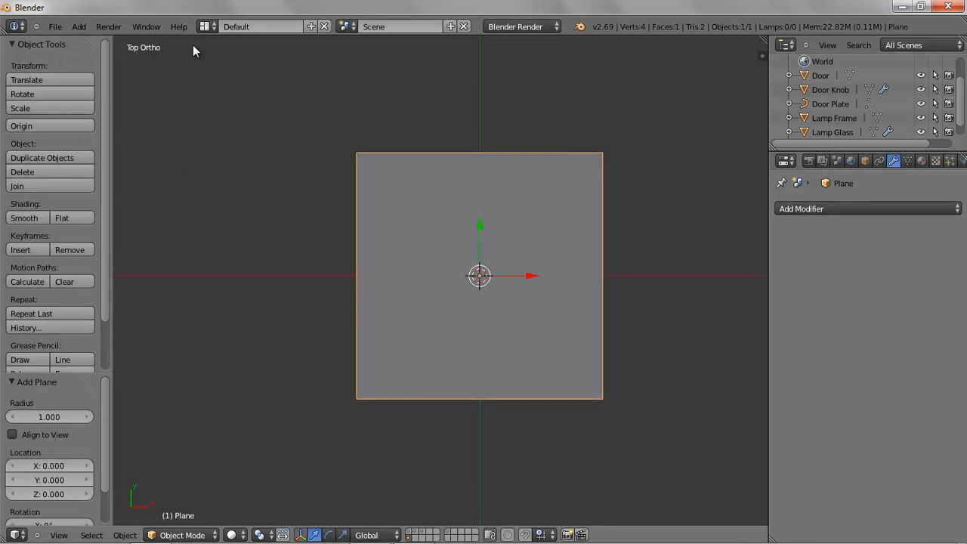
- Delete only the plane's face in Edit Mode, keeping its four outline edges
{"action": "left_click", "coordinate": [182, 535]}
{"action": "left_click", "coordinate": [173, 453]}
{"action": "middle_click_drag", "start_coordinate": [533, 421], "coordinate": [458, 382]}
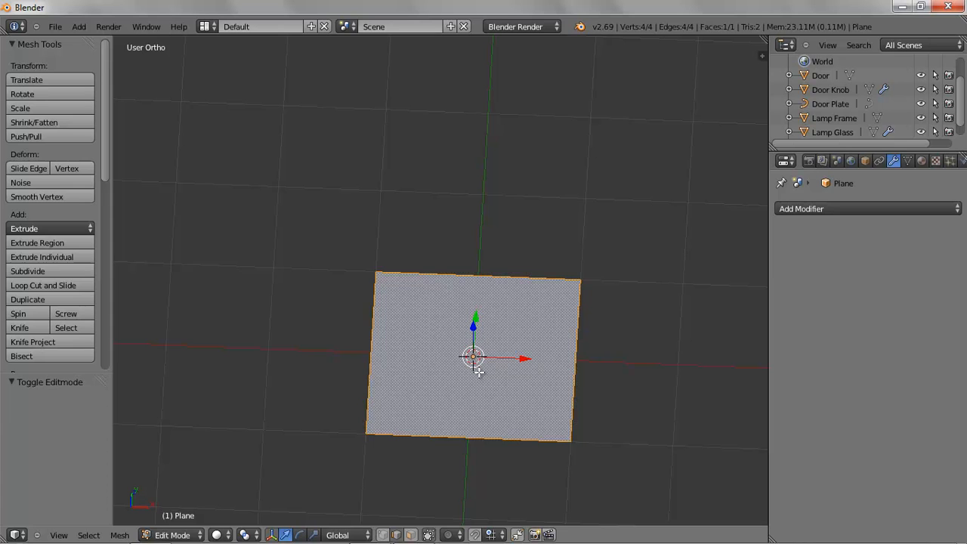
{"action": "key", "text": "x"}
{"action": "left_click", "coordinate": [478, 373]}
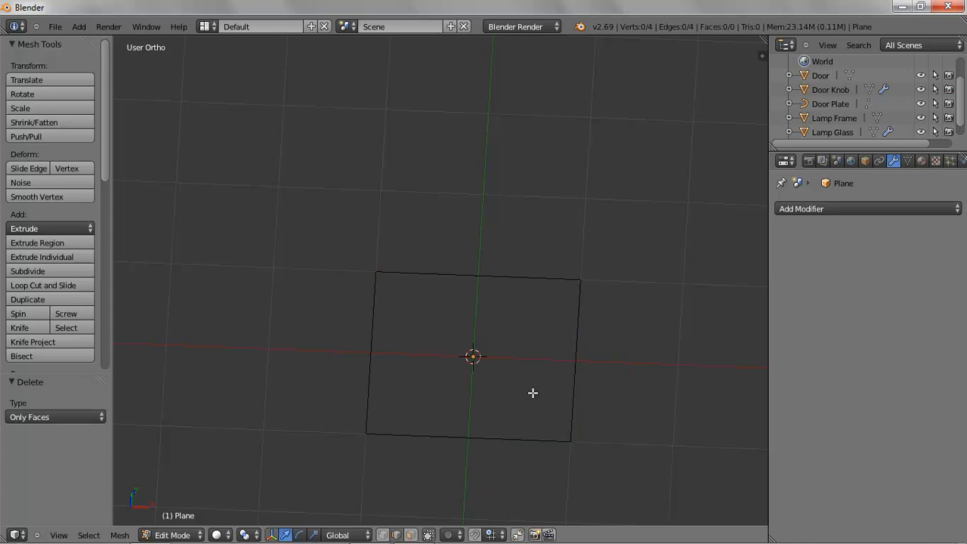
{"action": "key", "text": "KP_7"}
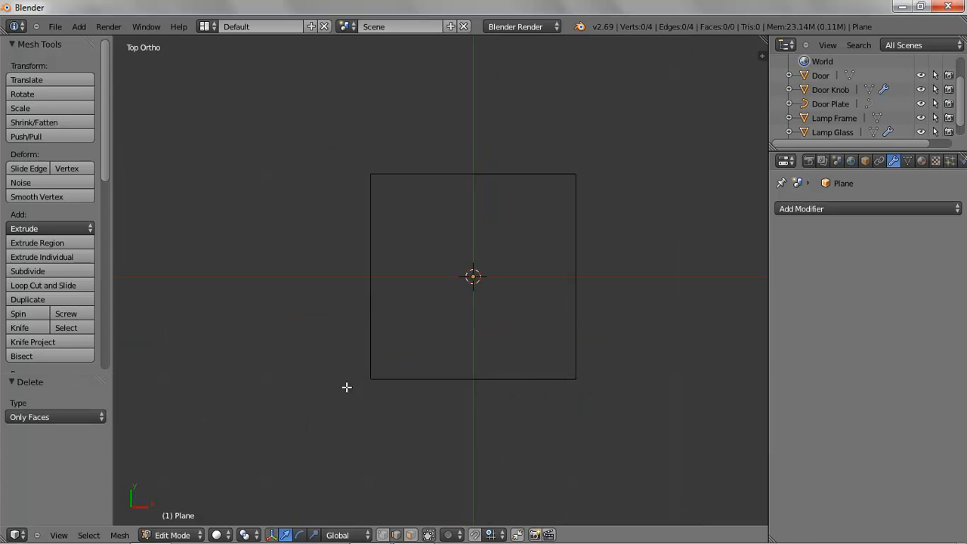
- Convert the square outline from a mesh to a curve in Object Mode
{"action": "left_click", "coordinate": [173, 535]}
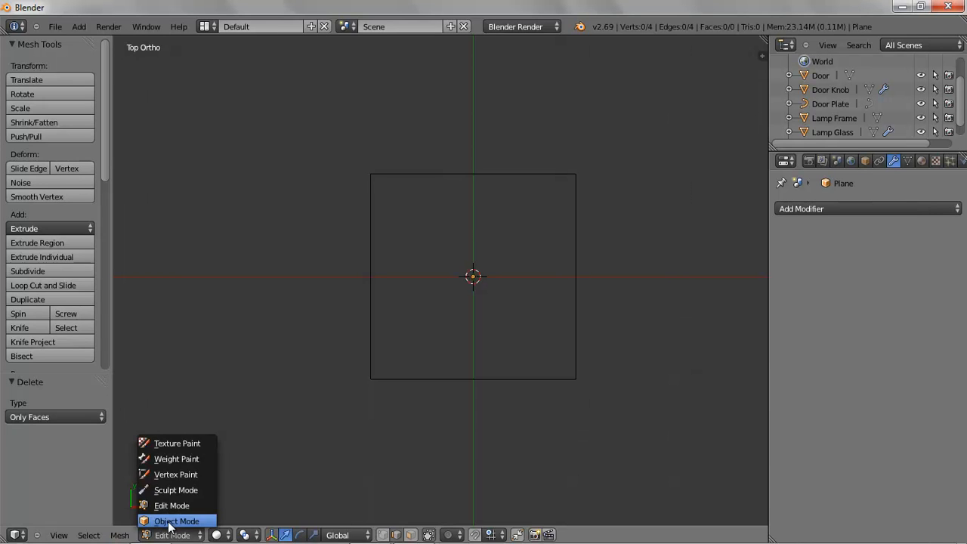
{"action": "left_click", "coordinate": [173, 521]}
{"action": "left_click", "coordinate": [125, 535]}
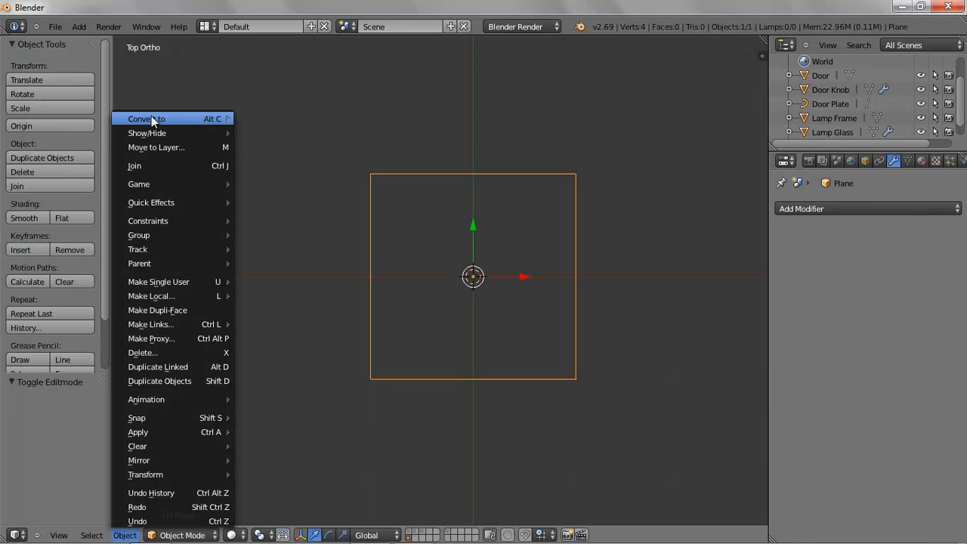
{"action": "mouse_move", "coordinate": [151, 117]}
{"action": "left_click", "coordinate": [365, 118]}
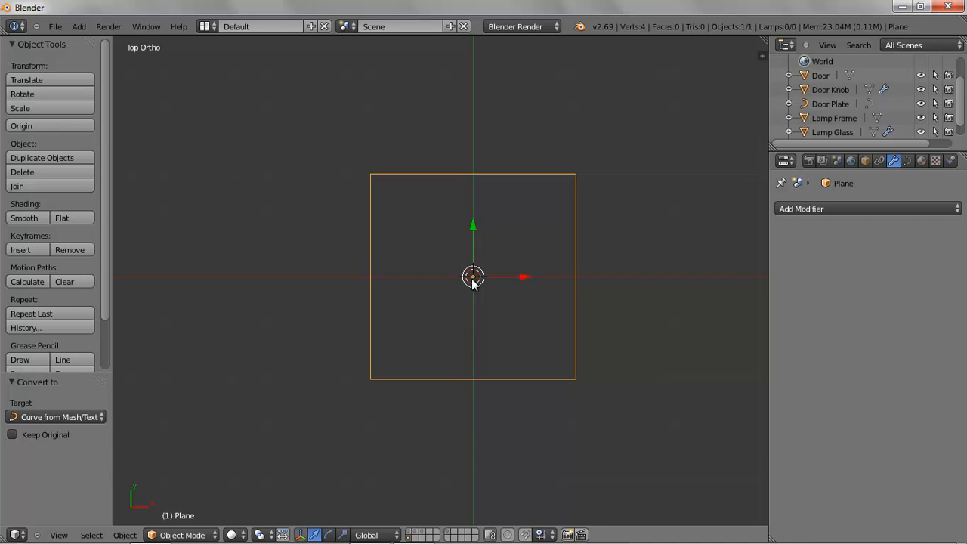
{"action": "middle_click_drag", "start_coordinate": [605, 286], "coordinate": [552, 291]}
{"action": "key", "text": "KP_7"}
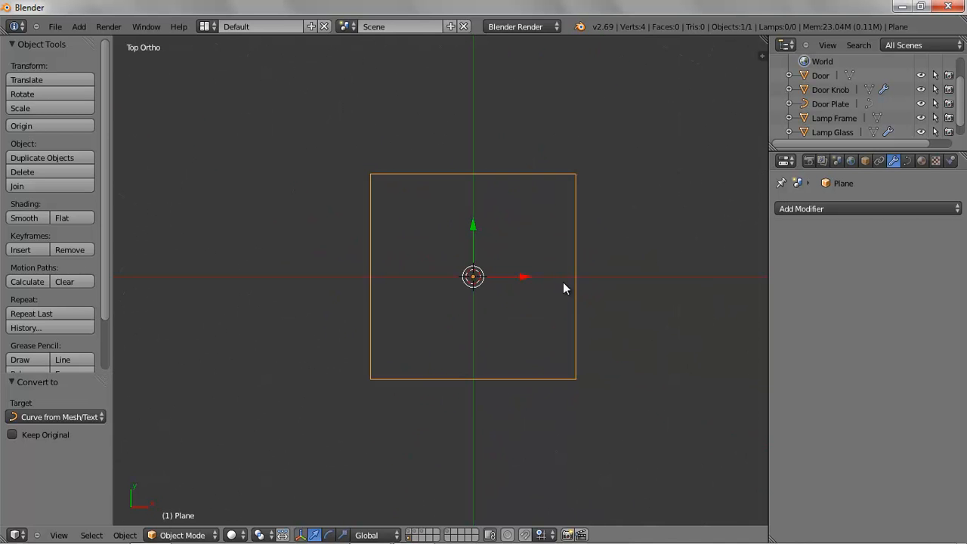
- Add a Bezier circle at the origin and scale it to about 0.42
{"action": "left_click", "coordinate": [79, 27]}
{"action": "mouse_move", "coordinate": [88, 41]}
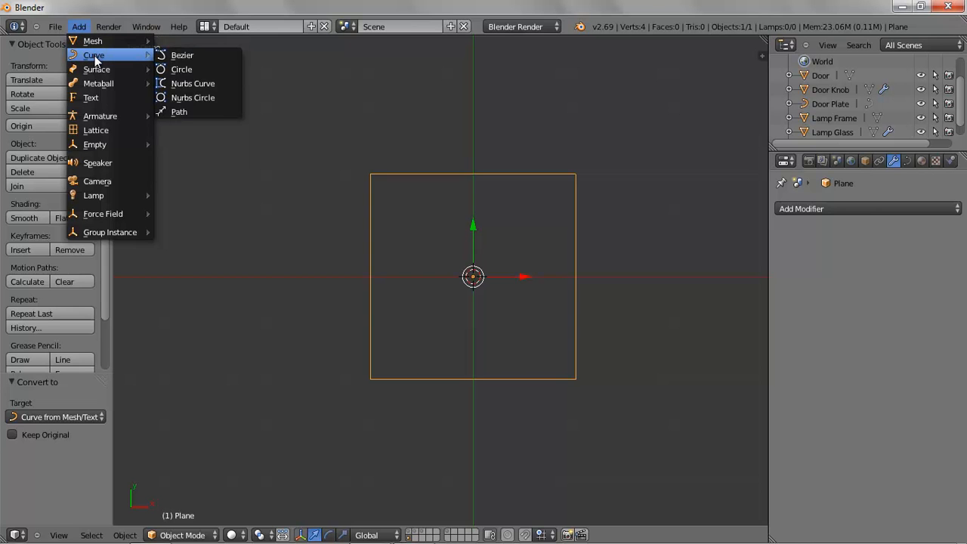
{"action": "left_click", "coordinate": [173, 68]}
{"action": "key", "text": "s"}
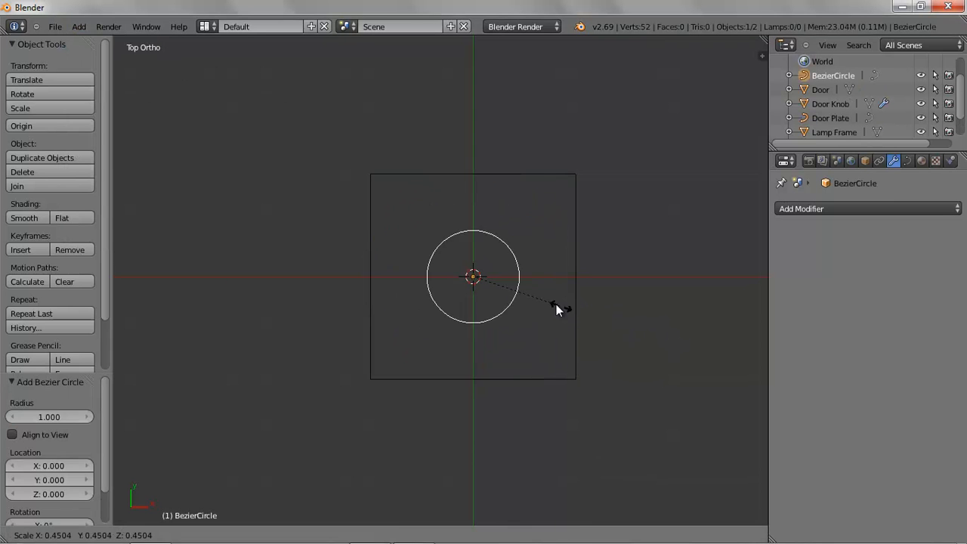
{"action": "left_click", "coordinate": [557, 304]}
- Move the Bezier circle about 1.99 units along X, outside the square, and align its centre with the X axis
{"action": "key", "text": "g"}
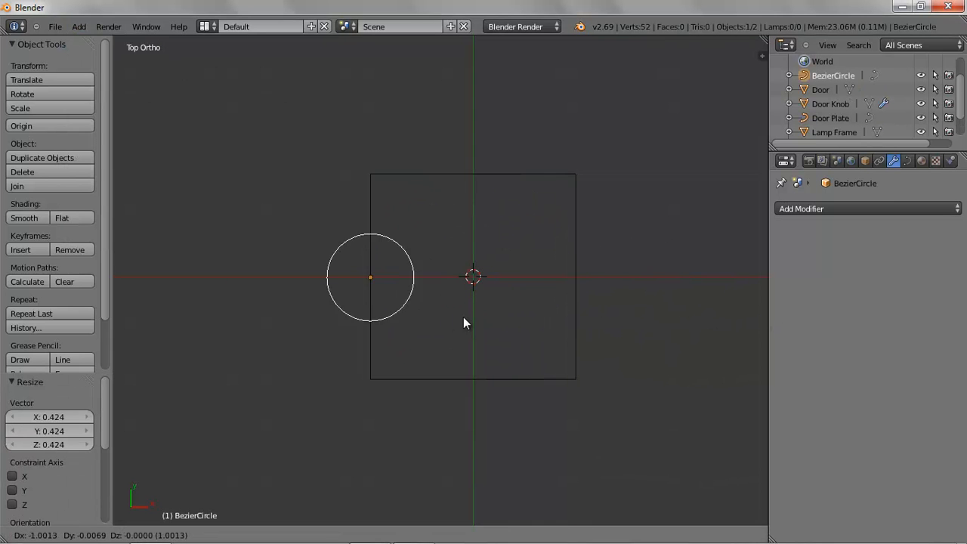
{"action": "left_click", "coordinate": [751, 317]}
{"action": "scroll", "coordinate": [749, 325], "scroll_direction": "up", "scroll_amount": 3}
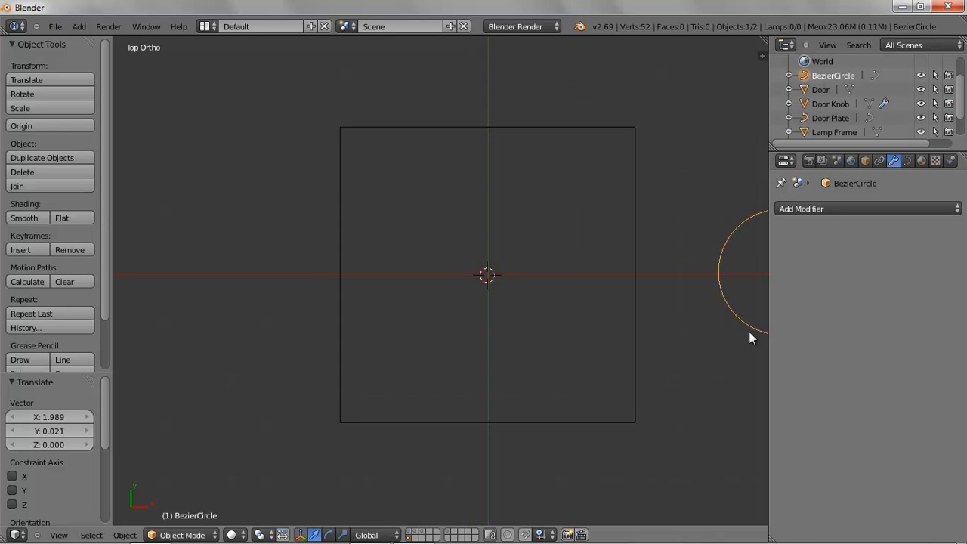
{"action": "middle_click_drag", "start_coordinate": [740, 326], "coordinate": [262, 318], "text": "shift"}
{"action": "scroll", "coordinate": [423, 322], "scroll_direction": "up", "scroll_amount": 3}
{"action": "middle_click_drag", "start_coordinate": [557, 330], "coordinate": [677, 333], "text": "shift"}
{"action": "left_click_drag", "start_coordinate": [436, 201], "coordinate": [436, 204]}
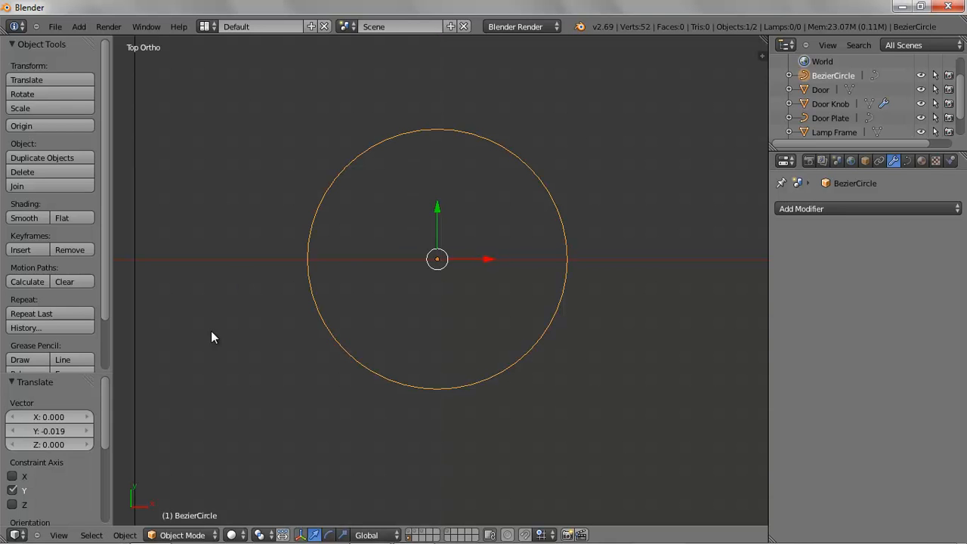
- Put the Bezier circle in Edit Mode and turn off the display of its curve normals
{"action": "left_click", "coordinate": [195, 533]}
{"action": "left_click", "coordinate": [194, 503]}
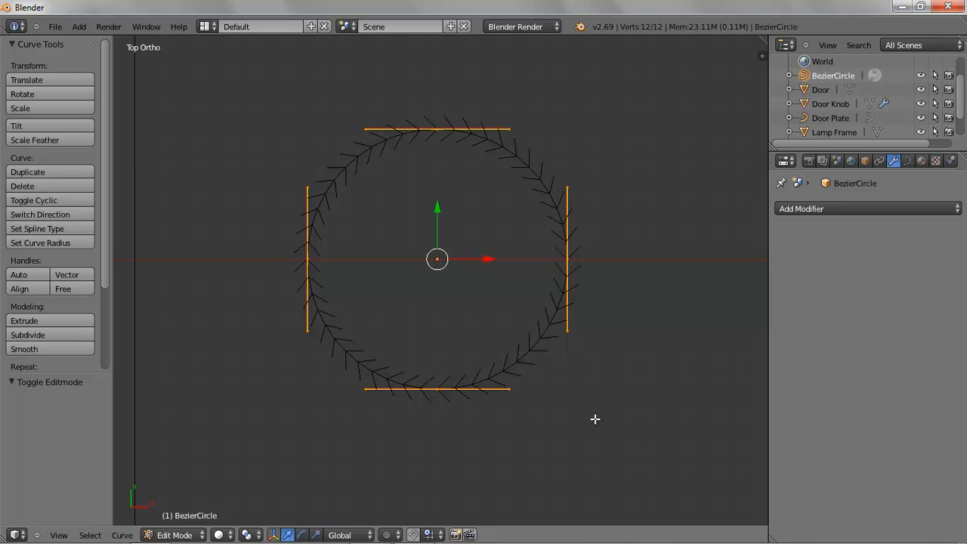
{"action": "key", "text": "n"}
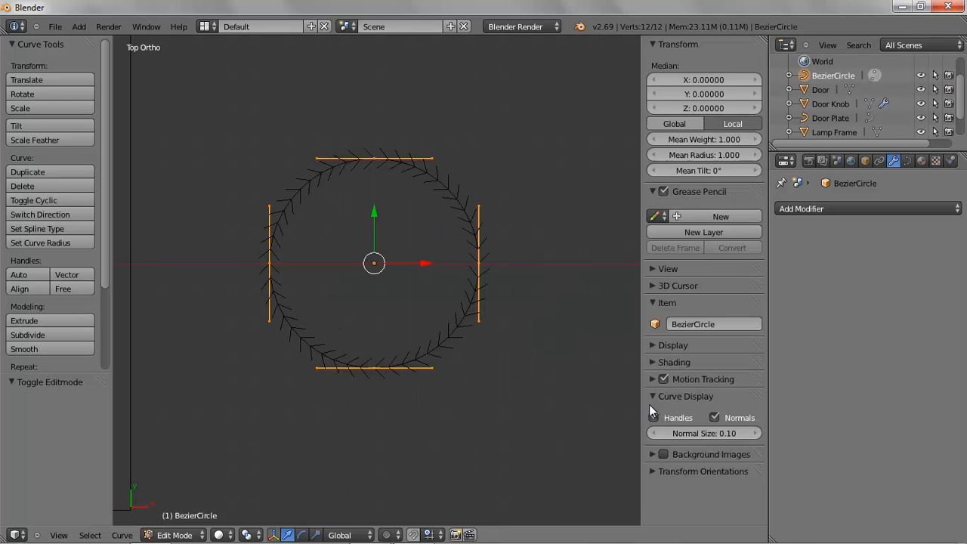
{"action": "left_click", "coordinate": [715, 417]}
{"action": "key", "text": "n"}
{"action": "scroll", "coordinate": [570, 368], "scroll_direction": "up", "scroll_amount": 2}
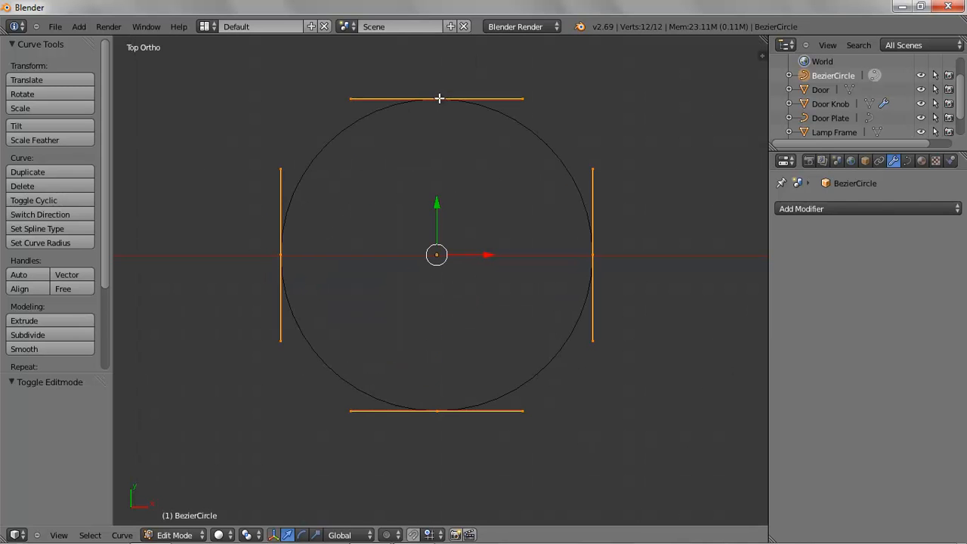
- Move the circle's bottom control point about 0.41 units up along Y and about 0.26 units in negative X
{"action": "right_click", "coordinate": [438, 409]}
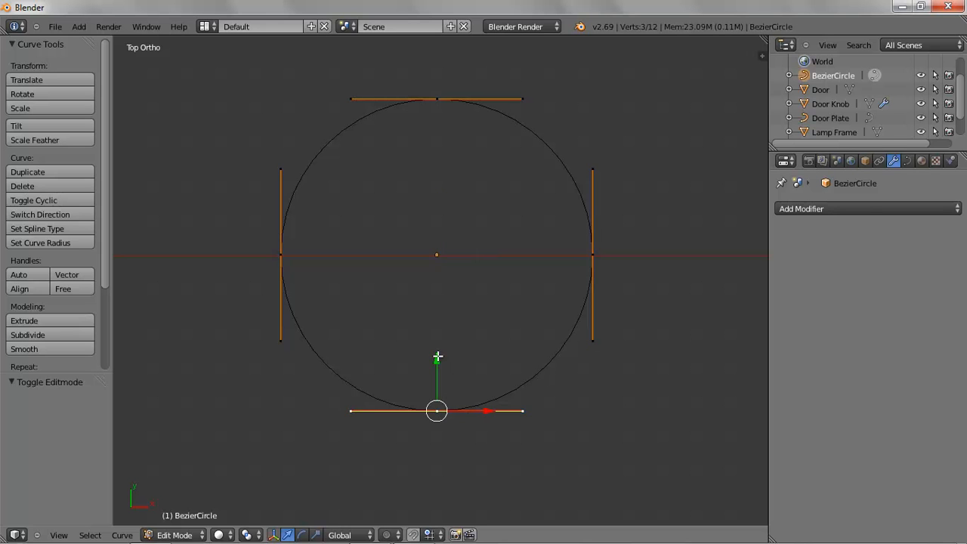
{"action": "key", "text": "g"}
{"action": "key", "text": "y"}
{"action": "left_click", "coordinate": [435, 208]}
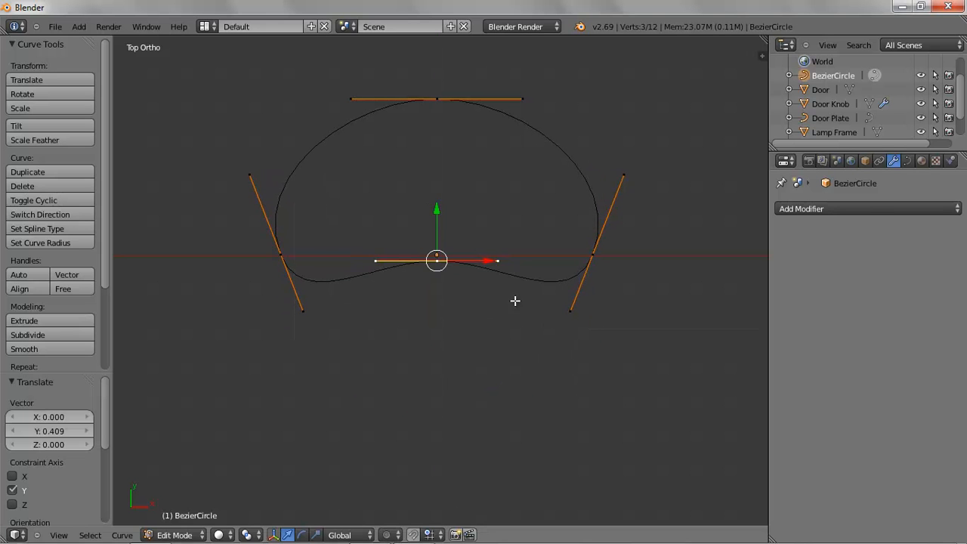
{"action": "key", "text": "g"}
{"action": "key", "text": "x"}
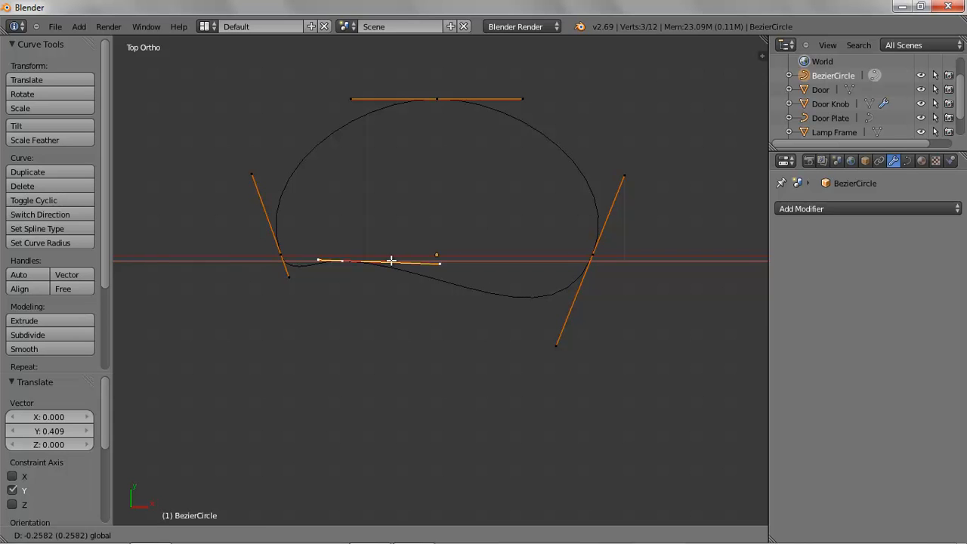
{"action": "left_click", "coordinate": [390, 261]}
- Set the right control point's handles to Free and move its lower handle up to the X axis to flatten the base
{"action": "right_click", "coordinate": [592, 254]}
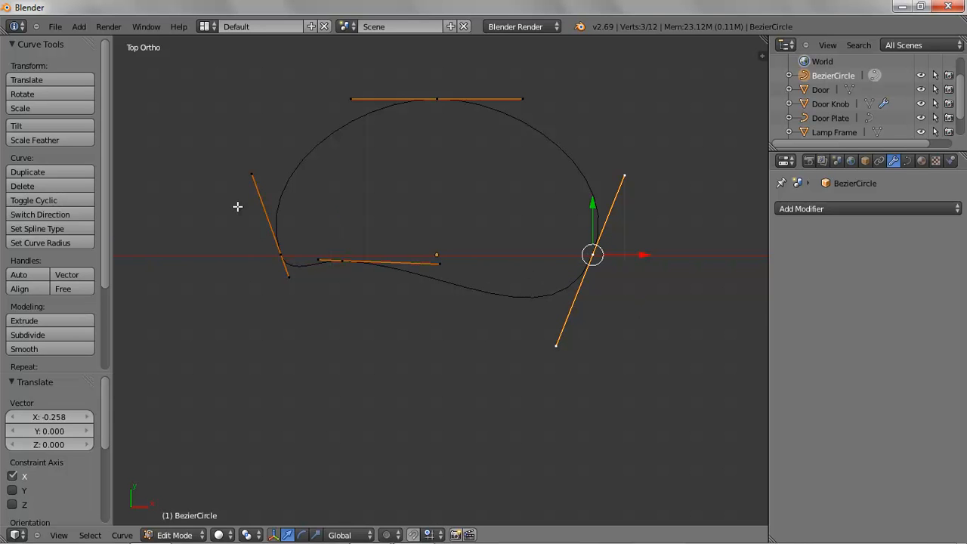
{"action": "left_click", "coordinate": [74, 290]}
{"action": "right_click", "coordinate": [557, 346]}
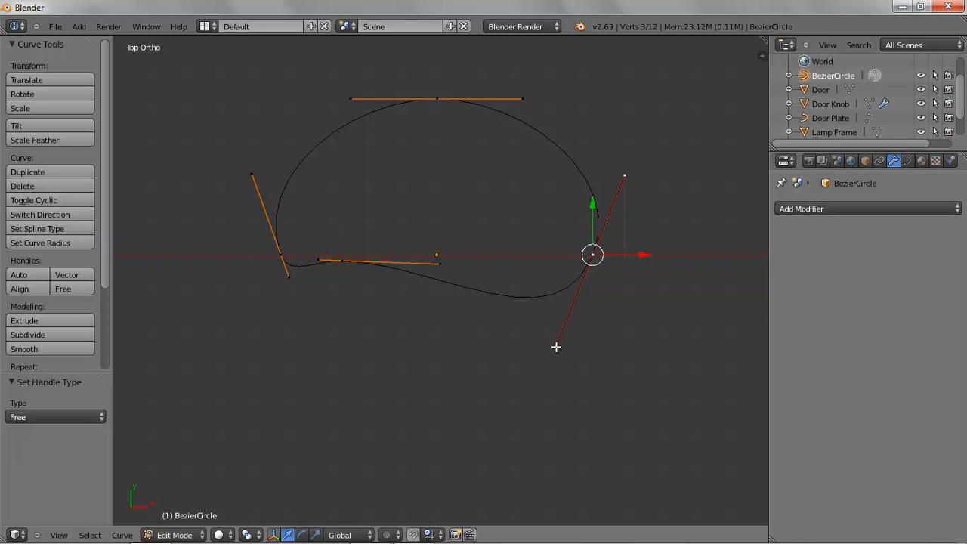
{"action": "key", "text": "g"}
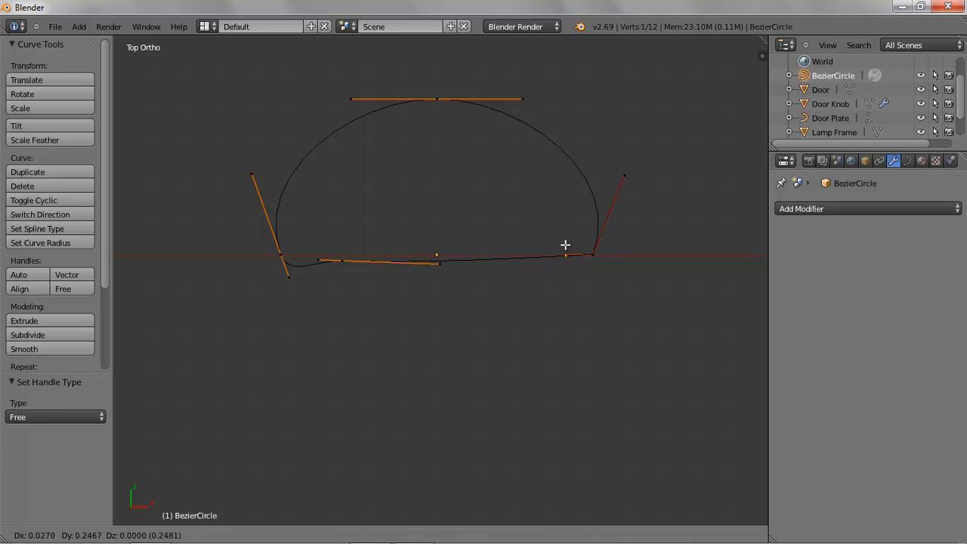
{"action": "left_click", "coordinate": [565, 244]}
- Set the base's left corner point to Free handles and shift its right handle by about -0.054 in X and 0.012 in Y
{"action": "right_click", "coordinate": [343, 262]}
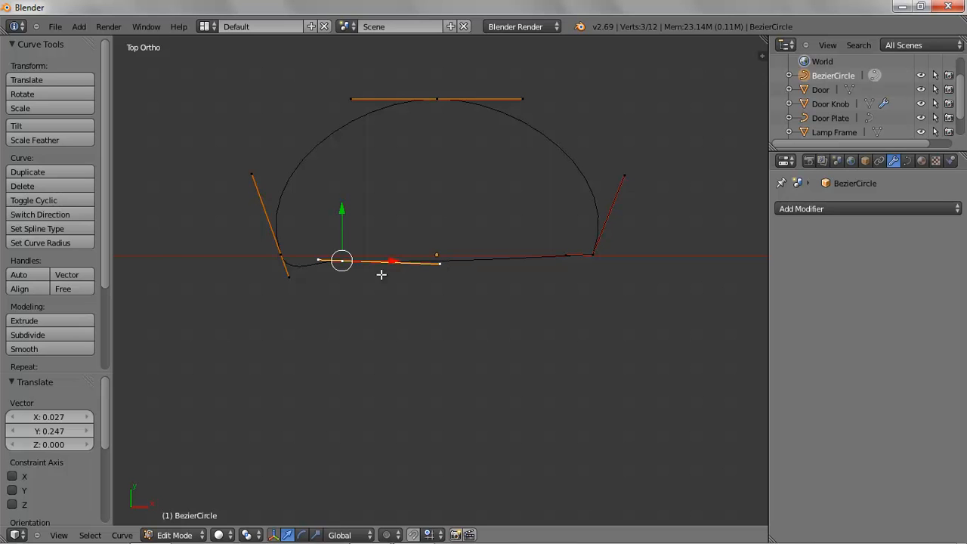
{"action": "left_click", "coordinate": [64, 289]}
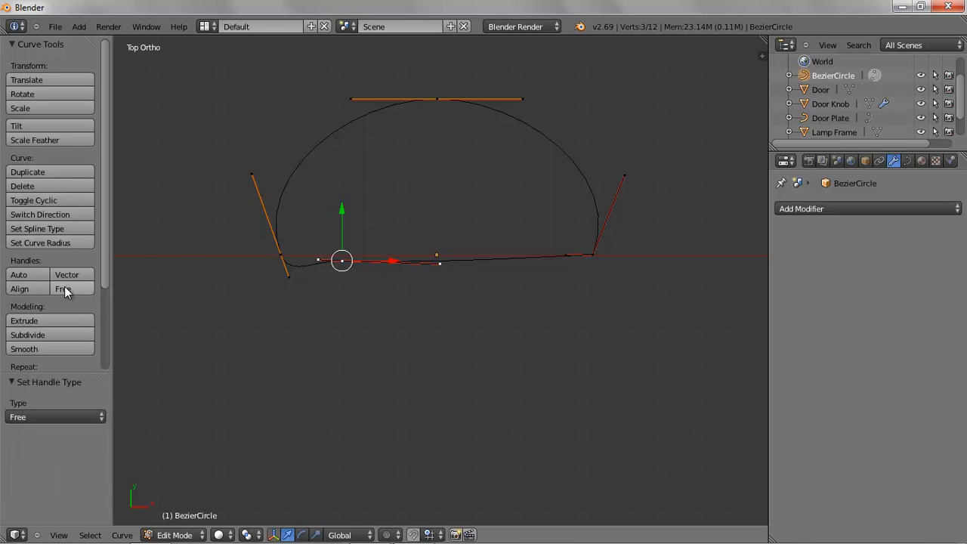
{"action": "right_click", "coordinate": [440, 262]}
{"action": "key", "text": "g"}
{"action": "left_click", "coordinate": [417, 256]}
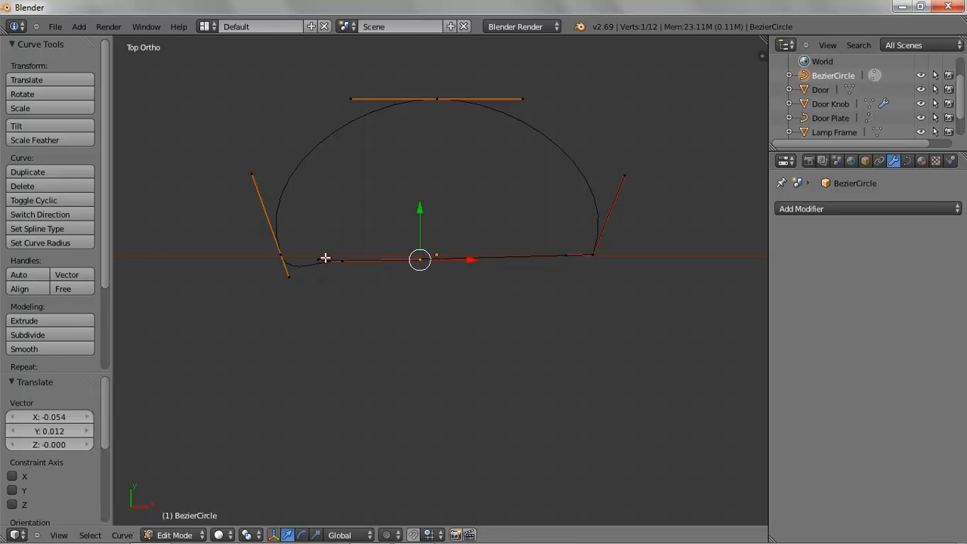
- Raise the base's left corner point about 0.019 along Y and swing its left handle straight up above the point
{"action": "right_click", "coordinate": [339, 259]}
{"action": "key", "text": "g"}
{"action": "key", "text": "y"}
{"action": "left_click", "coordinate": [341, 202]}
{"action": "right_click", "coordinate": [317, 253]}
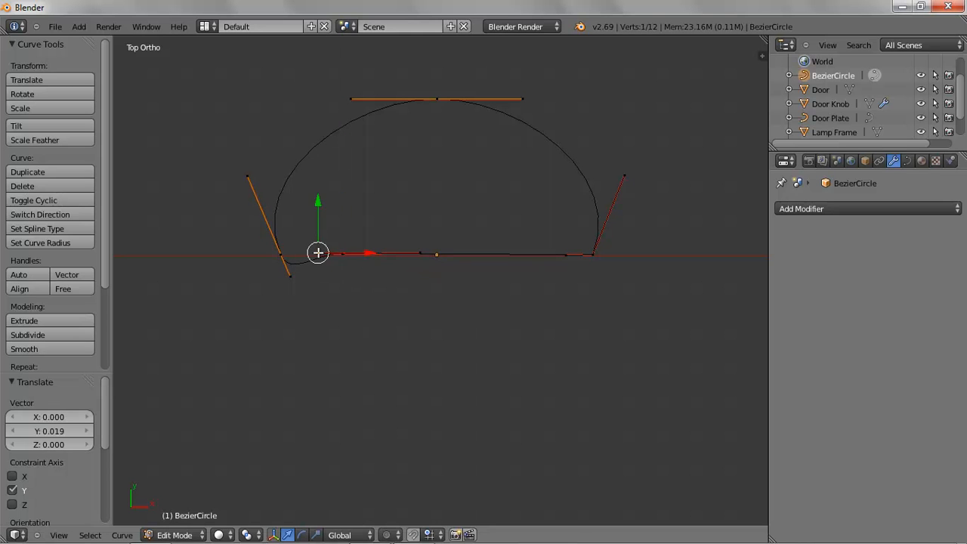
{"action": "key", "text": "g"}
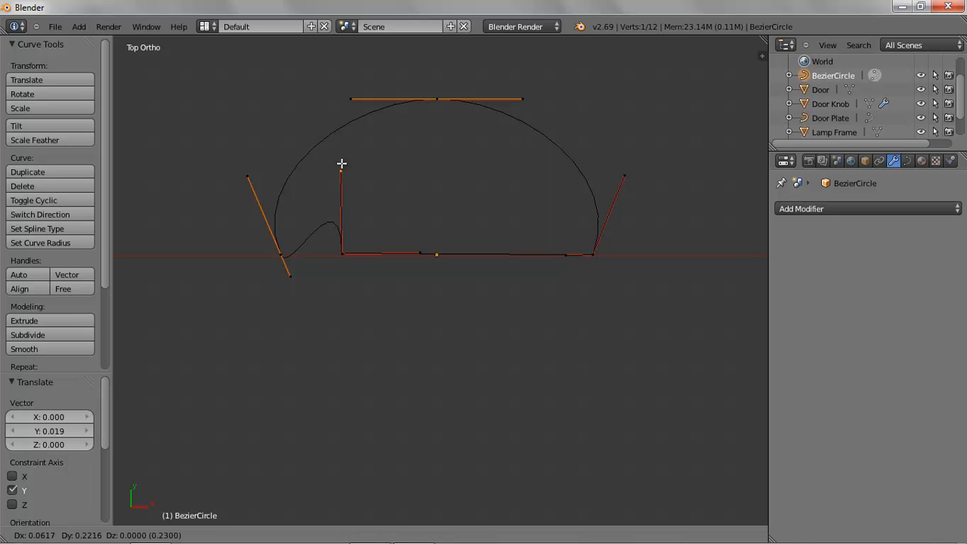
{"action": "left_click", "coordinate": [342, 163]}
- Move the circle's left side point inward and up, set its handles to Free, and shift its upper handle about -0.048 in X and 0.039 in Y
{"action": "right_click", "coordinate": [281, 253]}
{"action": "key", "text": "g"}
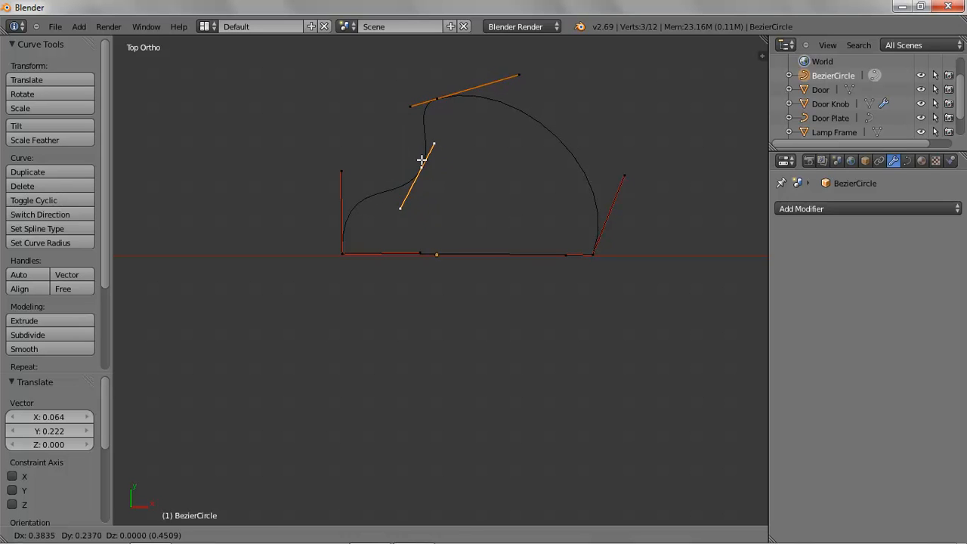
{"action": "left_click", "coordinate": [415, 150]}
{"action": "left_click", "coordinate": [66, 288]}
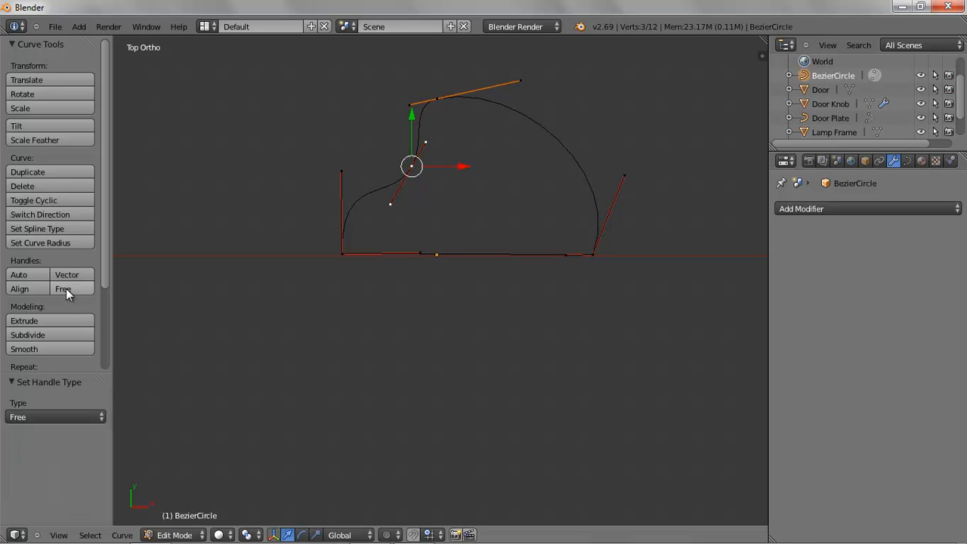
{"action": "key", "text": "g"}
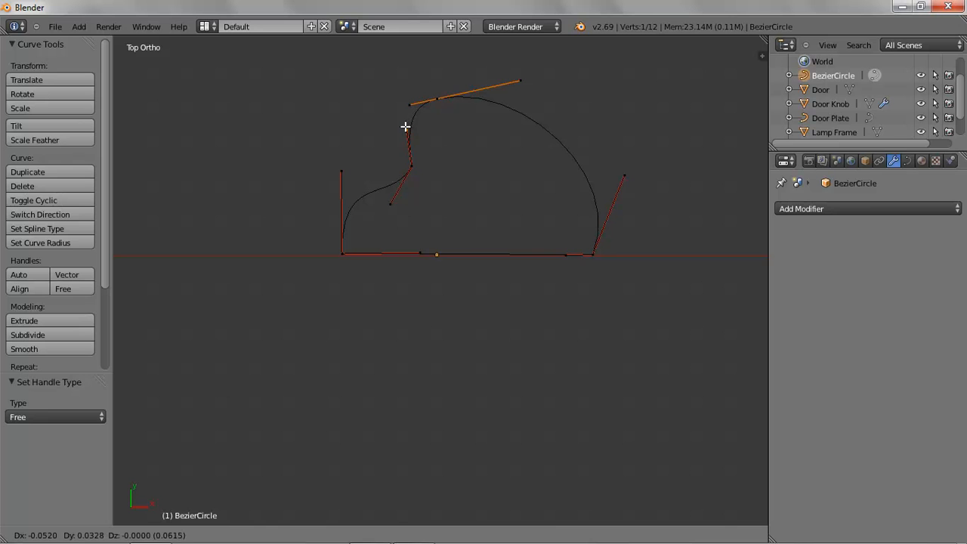
{"action": "left_click", "coordinate": [407, 126]}
- Move the profile's top point about 0.198 along X and about -0.121 along Y
{"action": "right_click", "coordinate": [436, 98]}
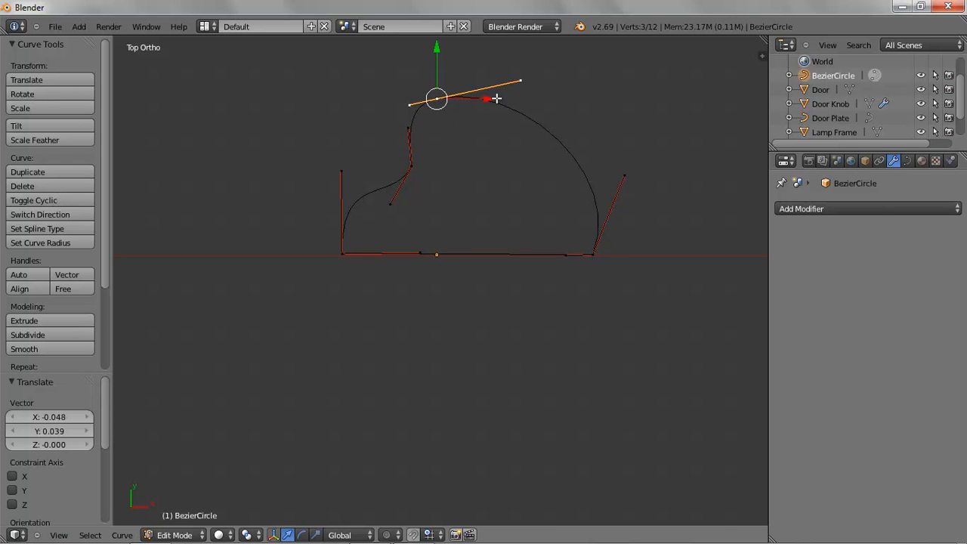
{"action": "key", "text": "g"}
{"action": "key", "text": "x"}
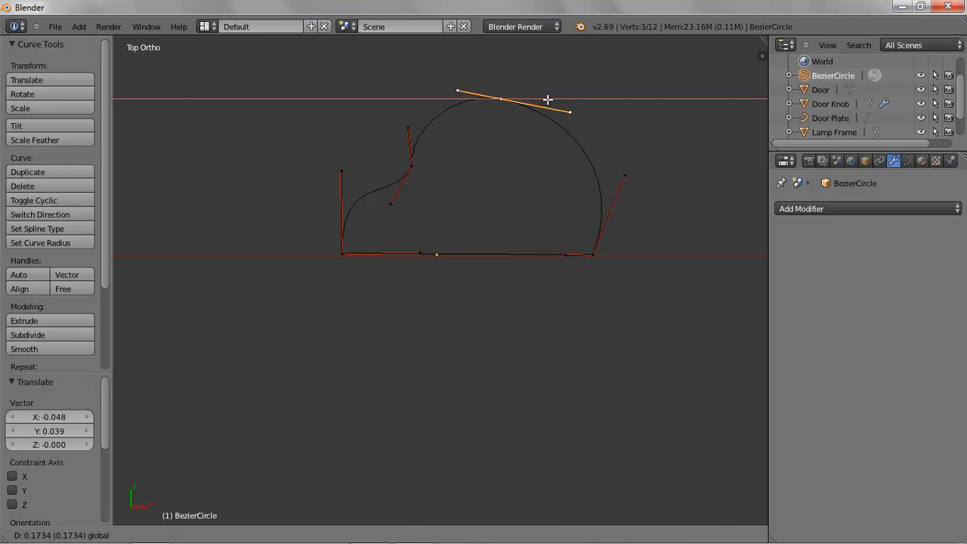
{"action": "left_click", "coordinate": [556, 99]}
{"action": "key", "text": "g"}
{"action": "key", "text": "y"}
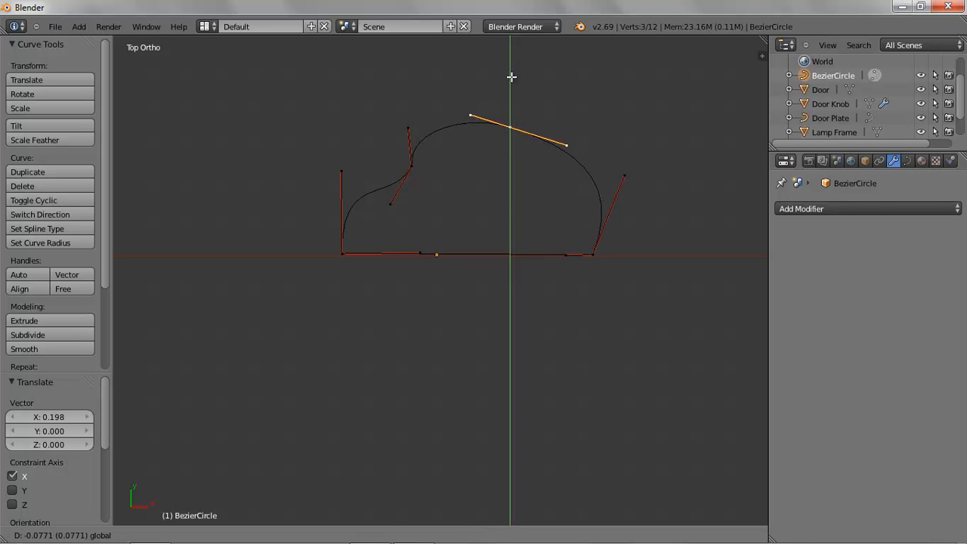
{"action": "left_click", "coordinate": [467, 92]}
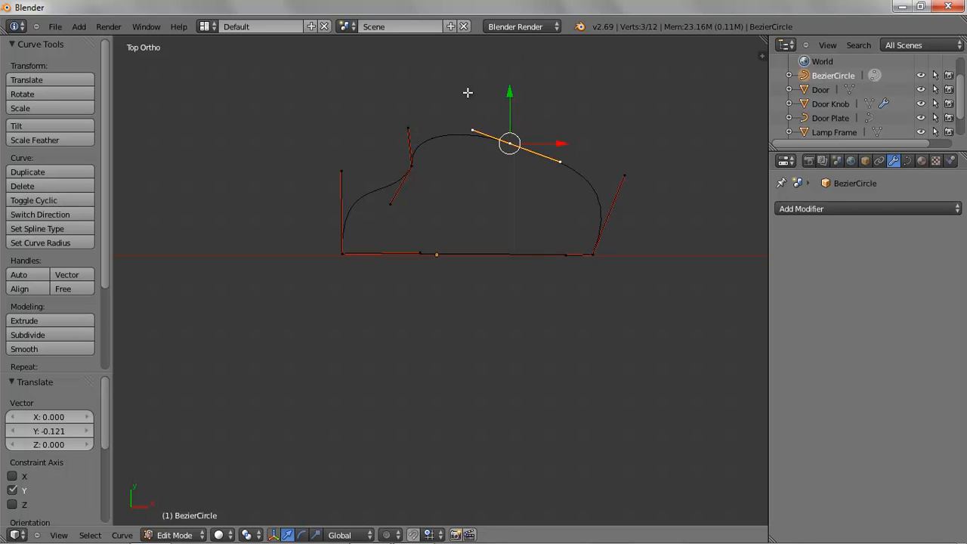
- Set the top point's handles to Free and shift its right handle about -0.071 in X and 0.202 in Y
{"action": "left_click", "coordinate": [73, 289]}
{"action": "right_click", "coordinate": [561, 166]}
{"action": "key", "text": "g"}
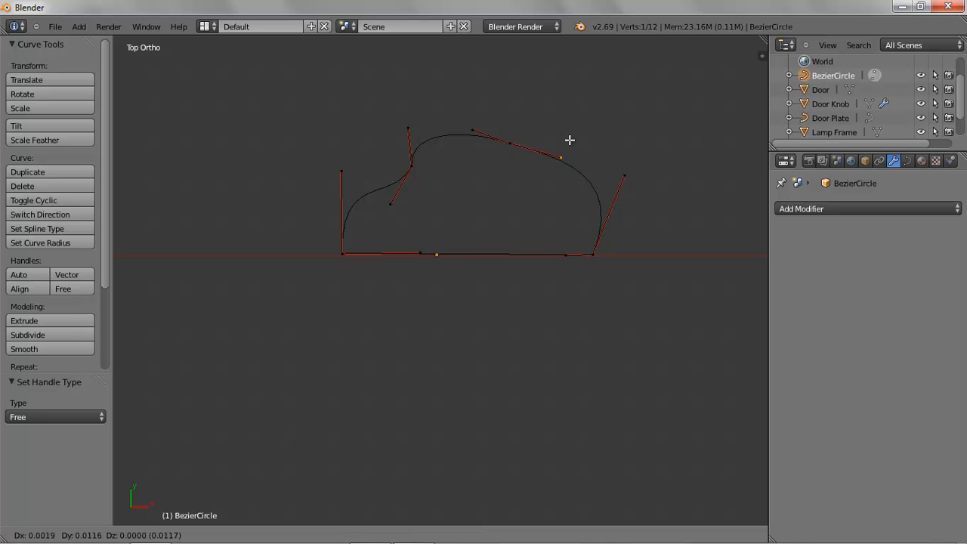
{"action": "left_click", "coordinate": [538, 81]}
- Move the right base corner's upper handle about -0.096 along X so it stands nearly vertical, and return to Object Mode
{"action": "right_click", "coordinate": [626, 176]}
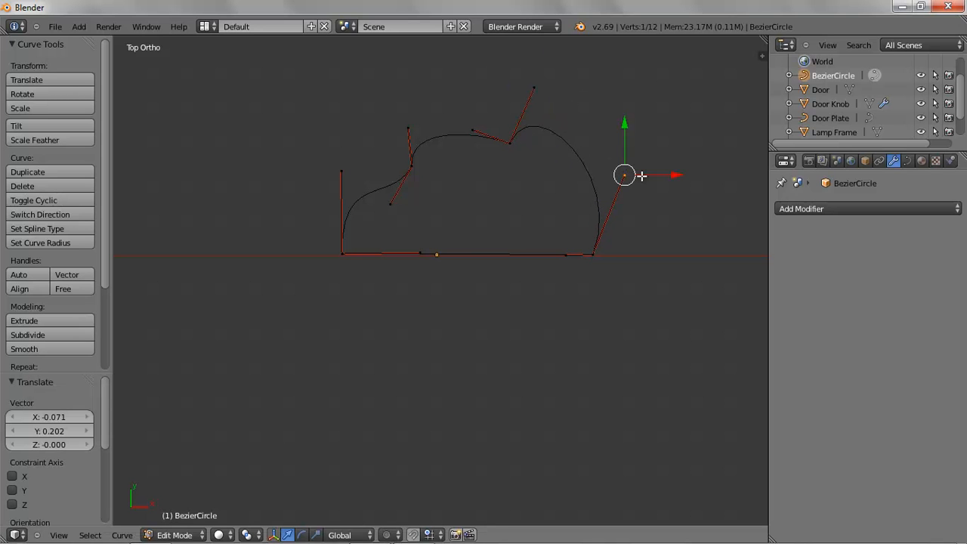
{"action": "key", "text": "g"}
{"action": "key", "text": "x"}
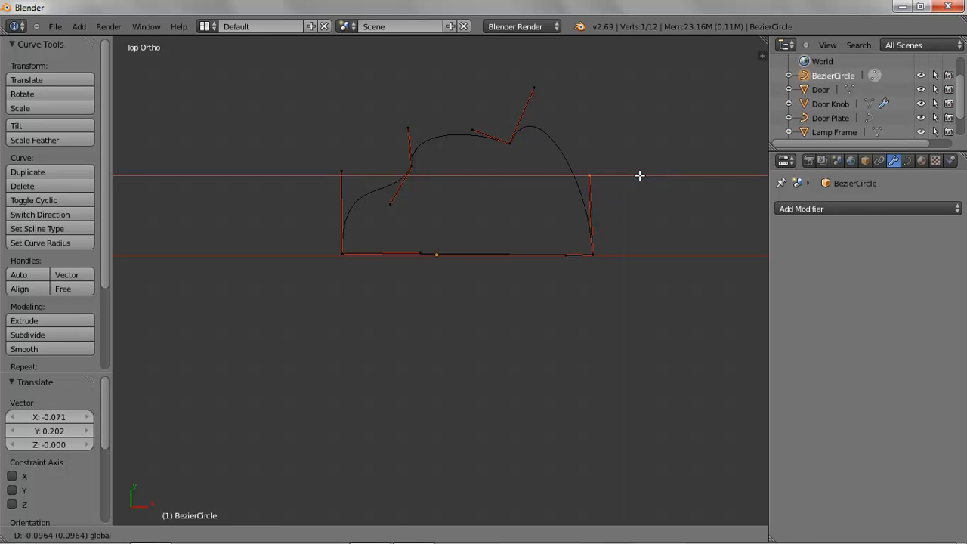
{"action": "left_click", "coordinate": [639, 175]}
{"action": "left_click", "coordinate": [639, 175]}
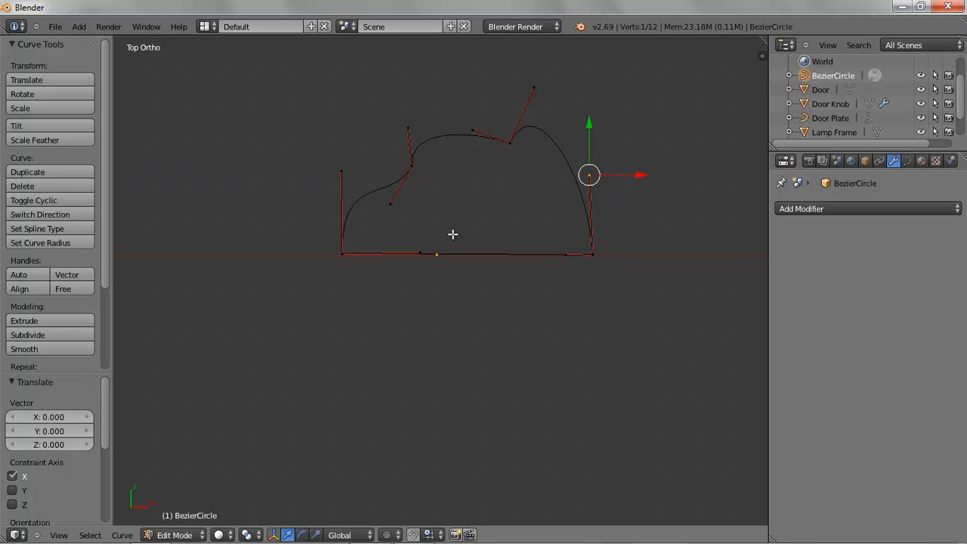
{"action": "left_click", "coordinate": [192, 535]}
{"action": "left_click", "coordinate": [190, 521]}
- Set BezierCircle as the bevel object of the square Plane curve
{"action": "scroll", "coordinate": [436, 217], "scroll_direction": "down", "scroll_amount": 5}
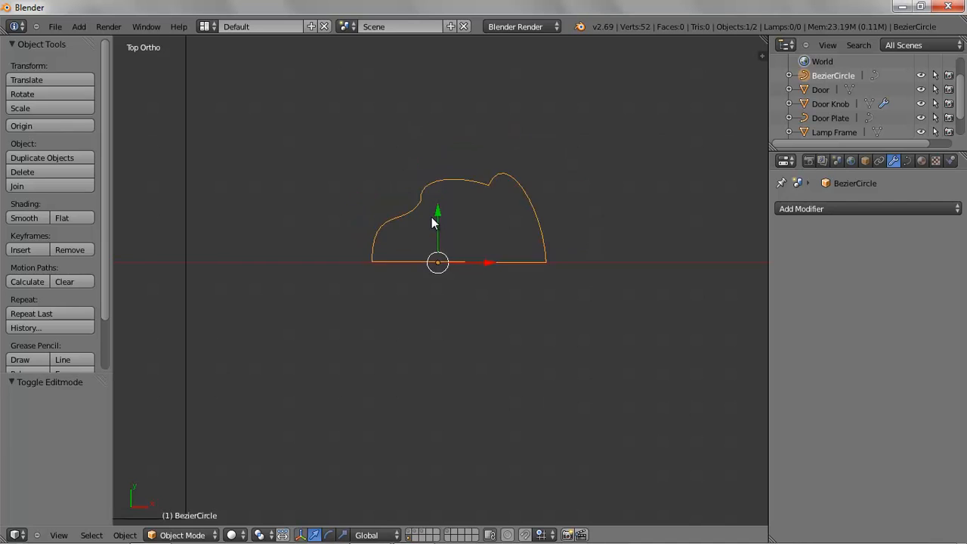
{"action": "middle_click_drag", "start_coordinate": [393, 391], "coordinate": [622, 370], "text": "shift"}
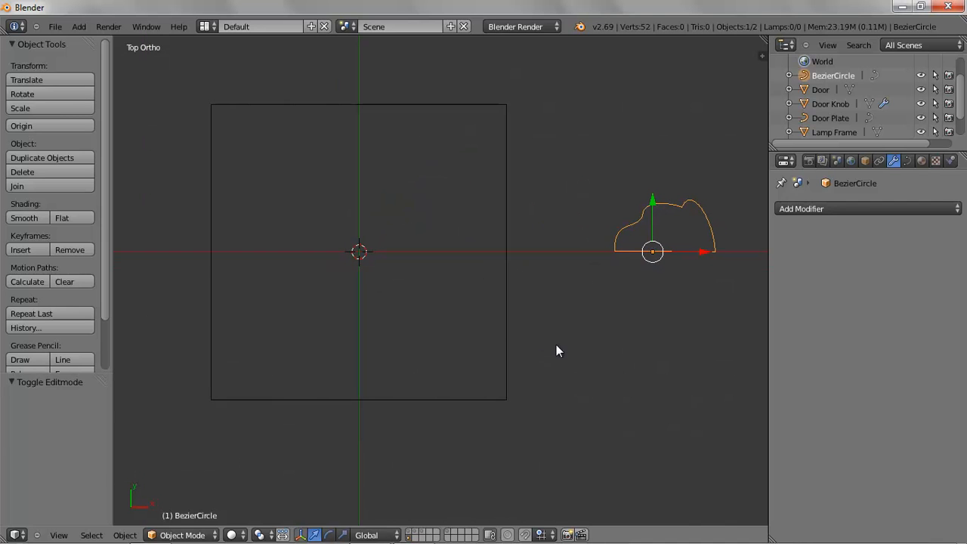
{"action": "right_click", "coordinate": [507, 338]}
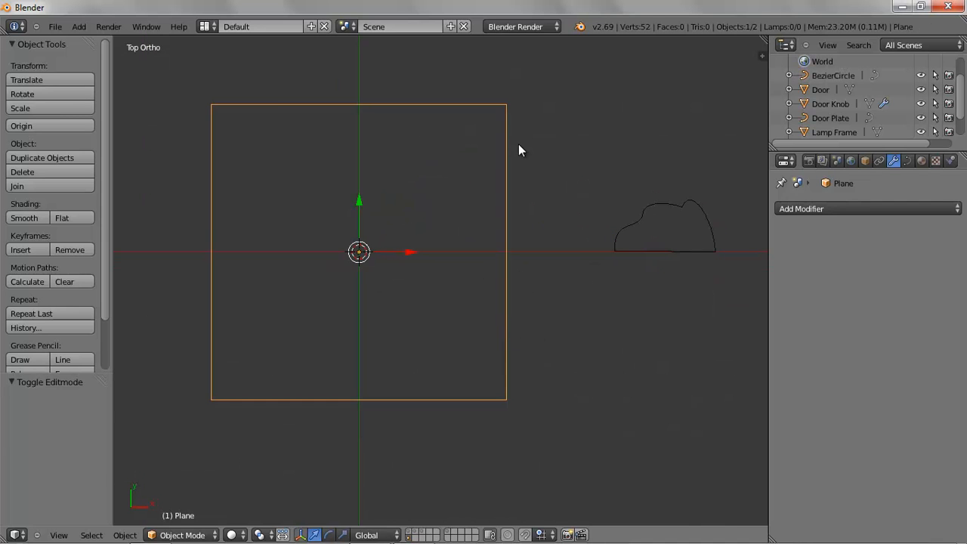
{"action": "left_click", "coordinate": [908, 161]}
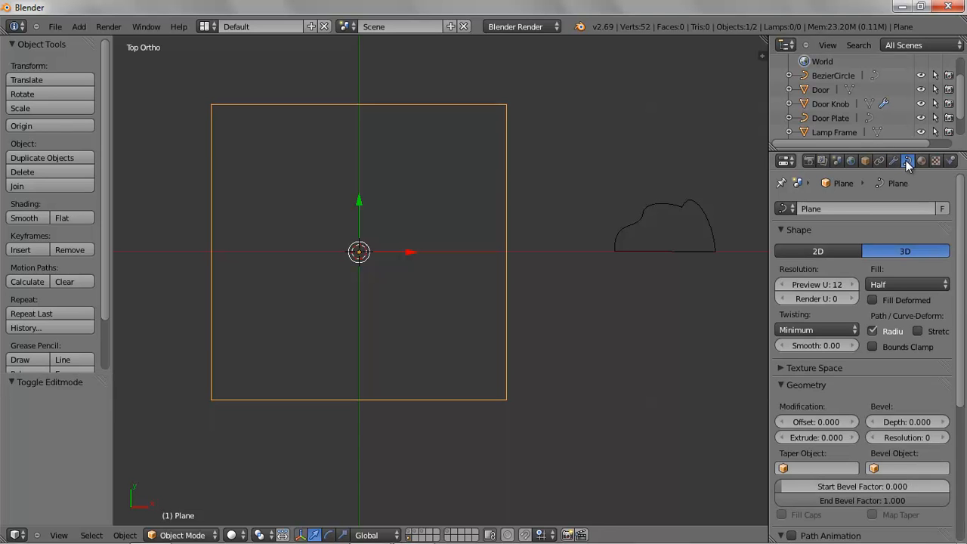
{"action": "left_click", "coordinate": [886, 468]}
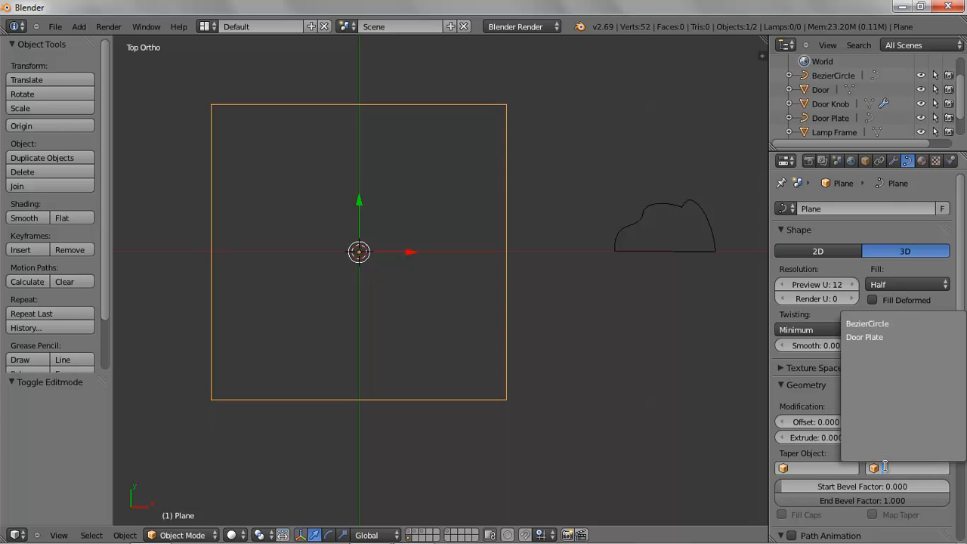
{"action": "left_click", "coordinate": [881, 324]}
{"action": "middle_click_drag", "start_coordinate": [551, 340], "coordinate": [585, 273]}
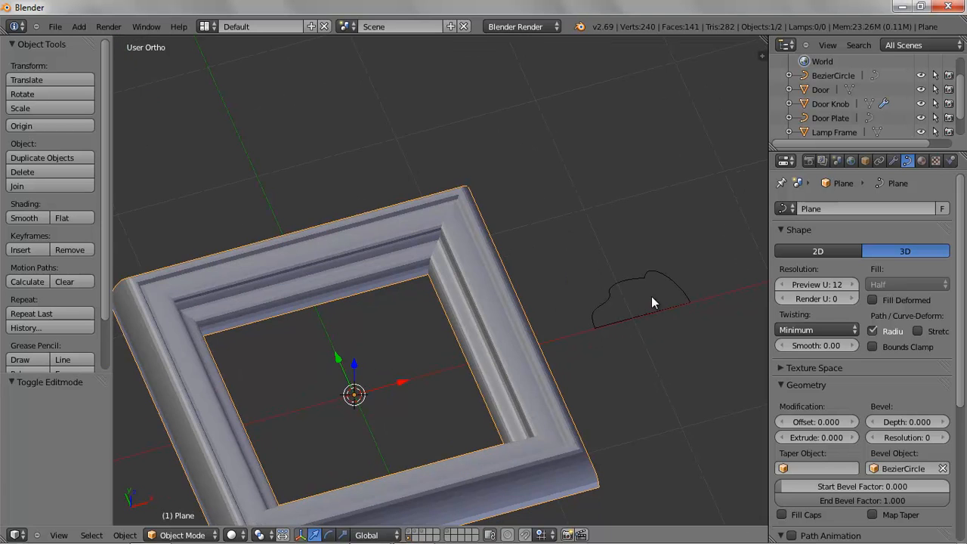
- Scale the BezierCircle profile curve down to about 0.66 in top view to make the frame moulding thinner
{"action": "key", "text": "KP_7"}
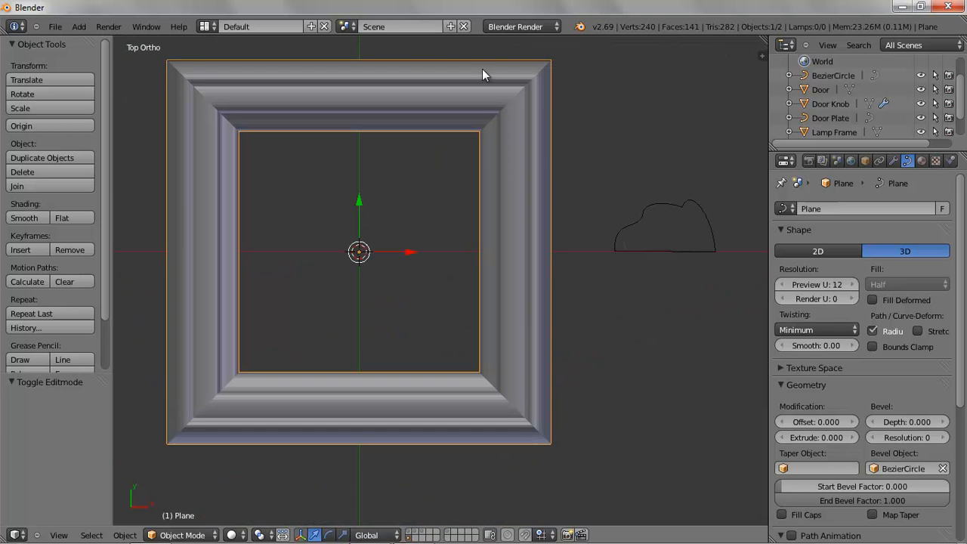
{"action": "right_click", "coordinate": [648, 250]}
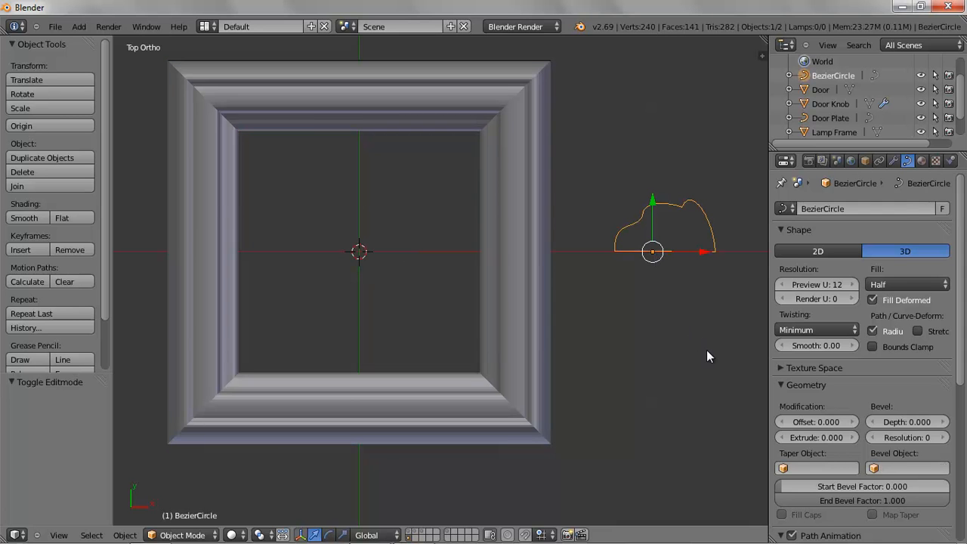
{"action": "key", "text": "s"}
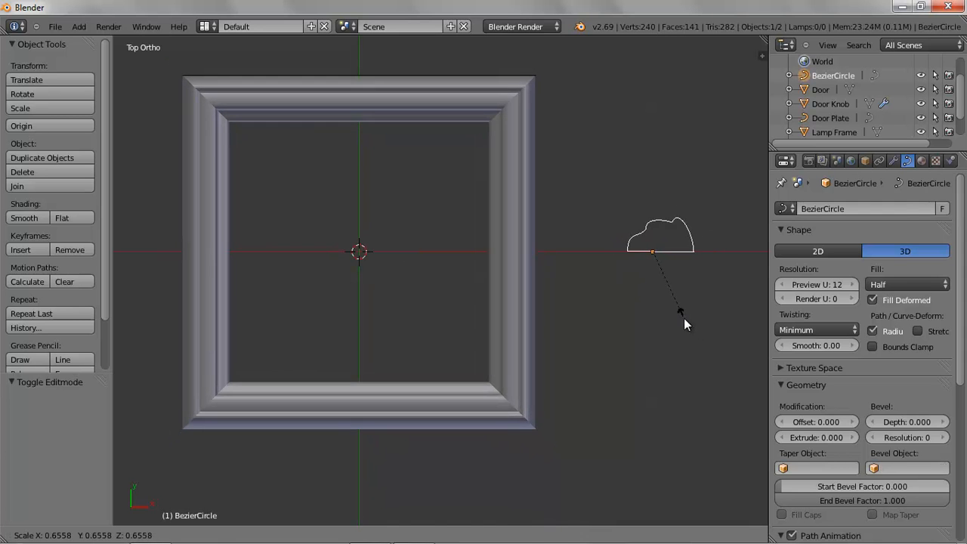
{"action": "left_click", "coordinate": [684, 318]}
- Try moving the profile's left base corner point in Edit Mode to see its effect on the frame
{"action": "scroll", "coordinate": [684, 364], "scroll_direction": "up", "scroll_amount": 3}
{"action": "middle_click_drag", "start_coordinate": [682, 364], "coordinate": [425, 428], "text": "shift"}
{"action": "left_click", "coordinate": [182, 535]}
{"action": "left_click", "coordinate": [186, 504]}
{"action": "right_click", "coordinate": [492, 333]}
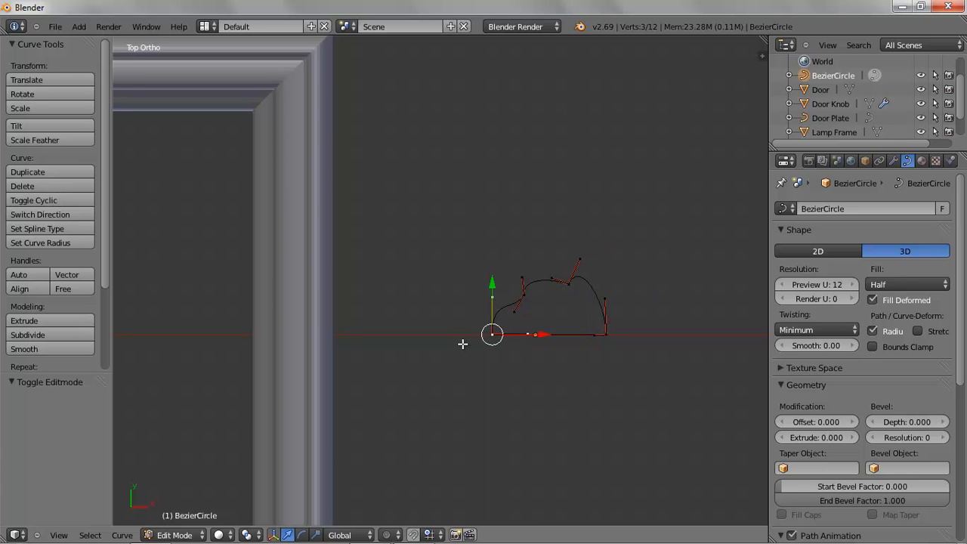
{"action": "key", "text": "g"}
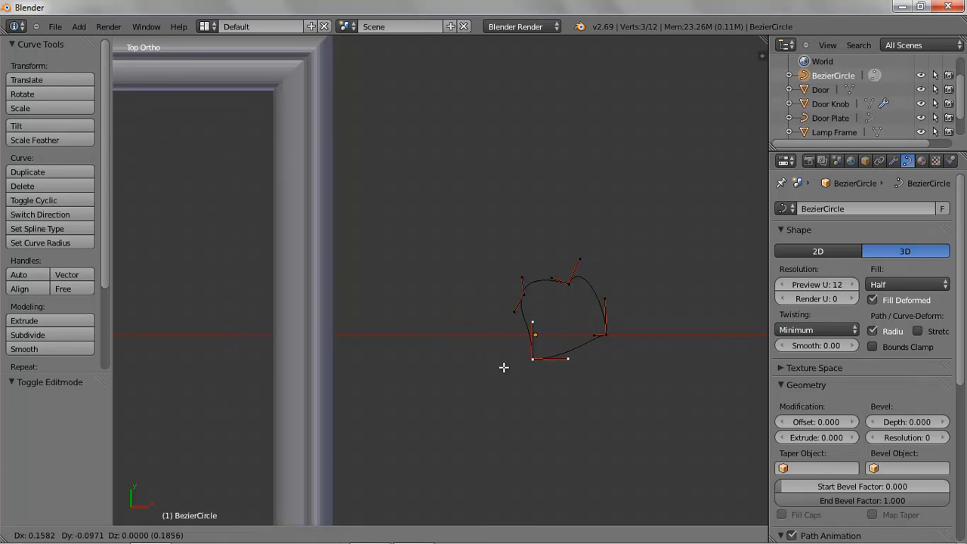
{"action": "right_click", "coordinate": [477, 358]}
{"action": "scroll", "coordinate": [480, 419], "scroll_direction": "down", "scroll_amount": 1}
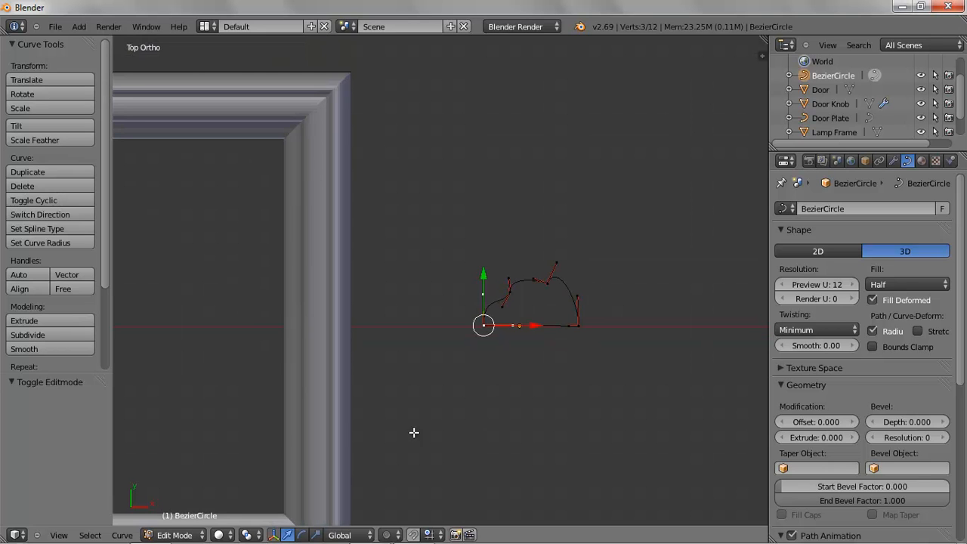
{"action": "left_click", "coordinate": [185, 535]}
{"action": "left_click", "coordinate": [188, 522]}
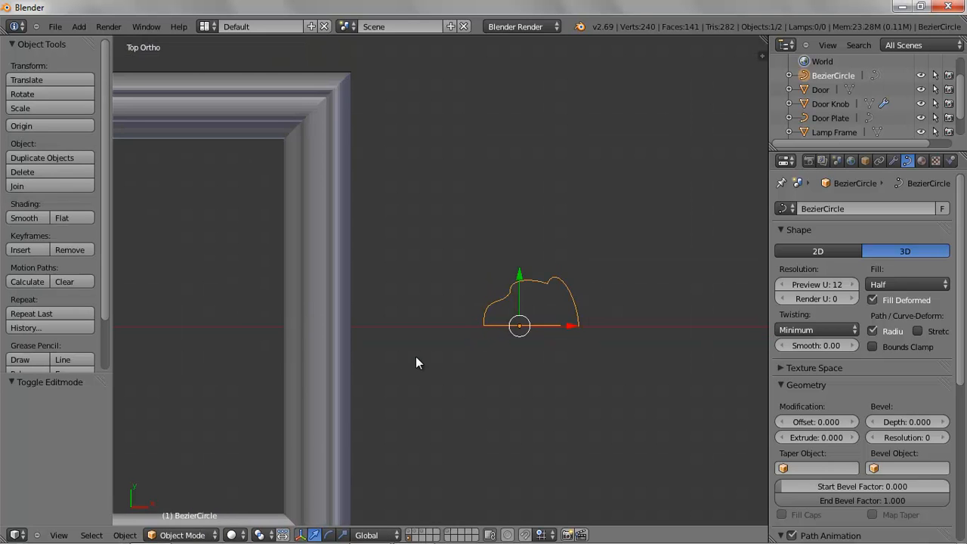
- Rename the BezierCircle object as Frame Profile
{"action": "scroll", "coordinate": [417, 349], "scroll_direction": "down", "scroll_amount": 3}
{"action": "scroll", "coordinate": [417, 344], "scroll_direction": "down", "scroll_amount": 2}
{"action": "middle_click_drag", "start_coordinate": [417, 343], "coordinate": [520, 324], "text": "shift"}
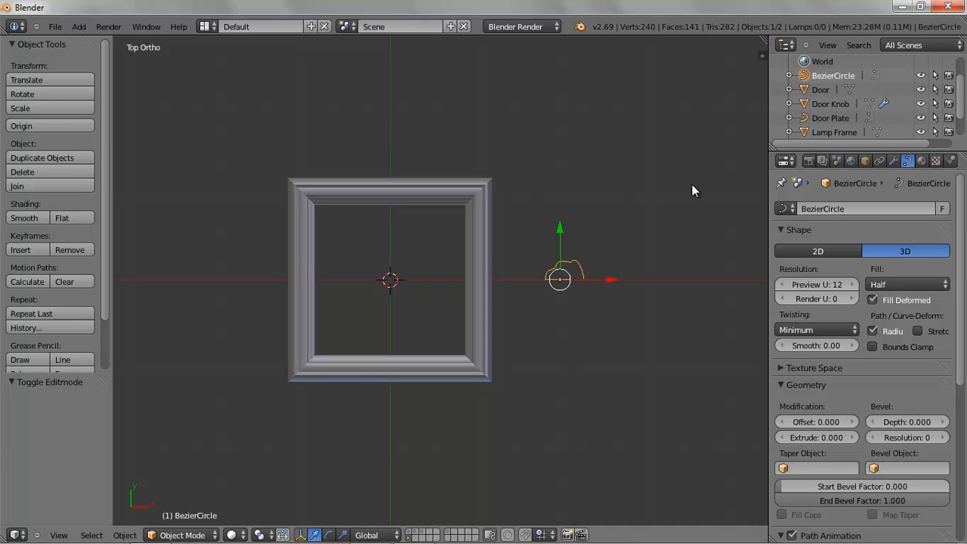
{"action": "double_click", "coordinate": [832, 76]}
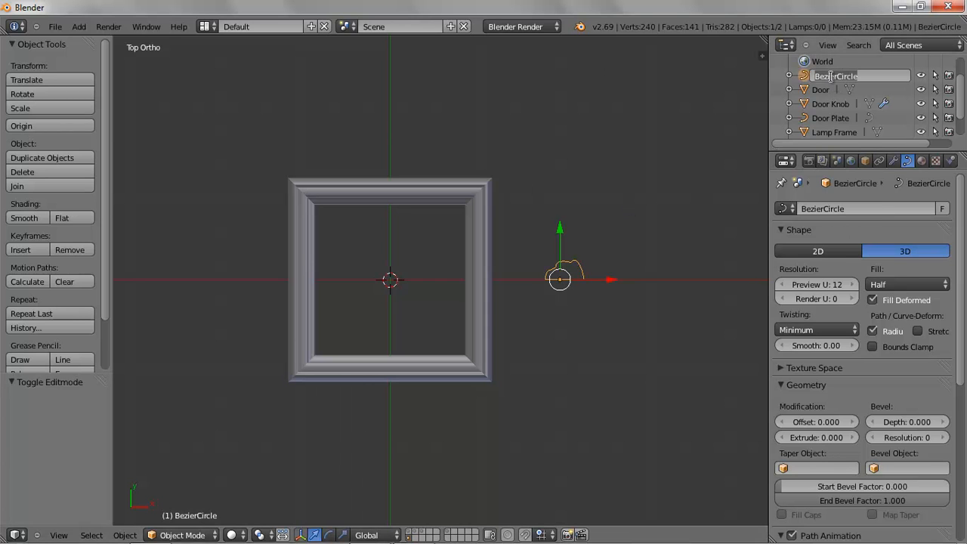
{"action": "type", "text": "Frame Profile"}
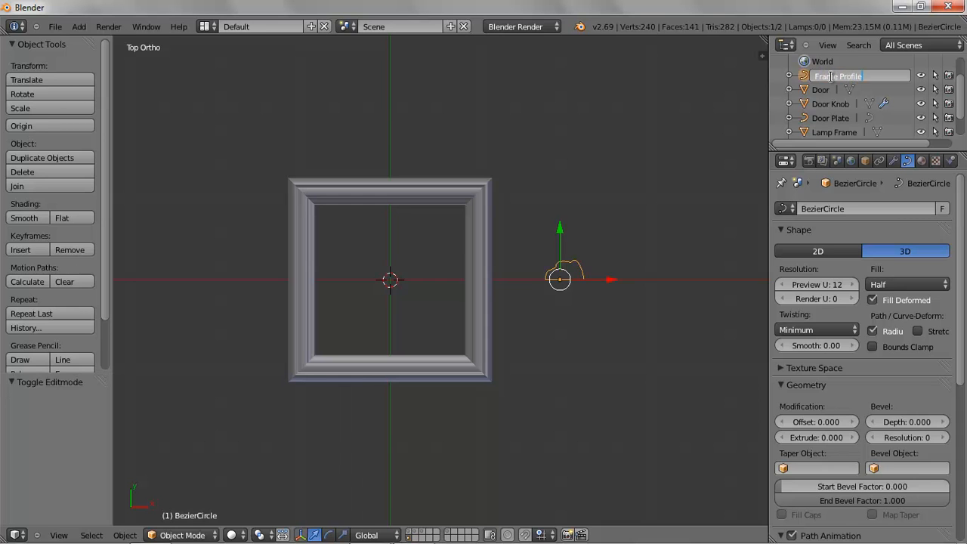
{"action": "key", "text": "Return"}
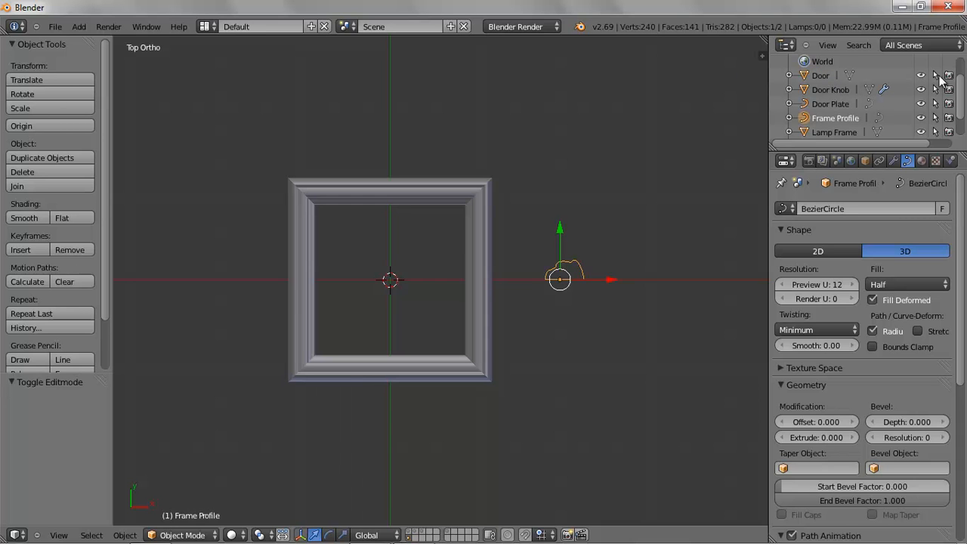
- Enlarge the Outliner and rename the square Plane curve object as Picture Frame
{"action": "right_click", "coordinate": [389, 197]}
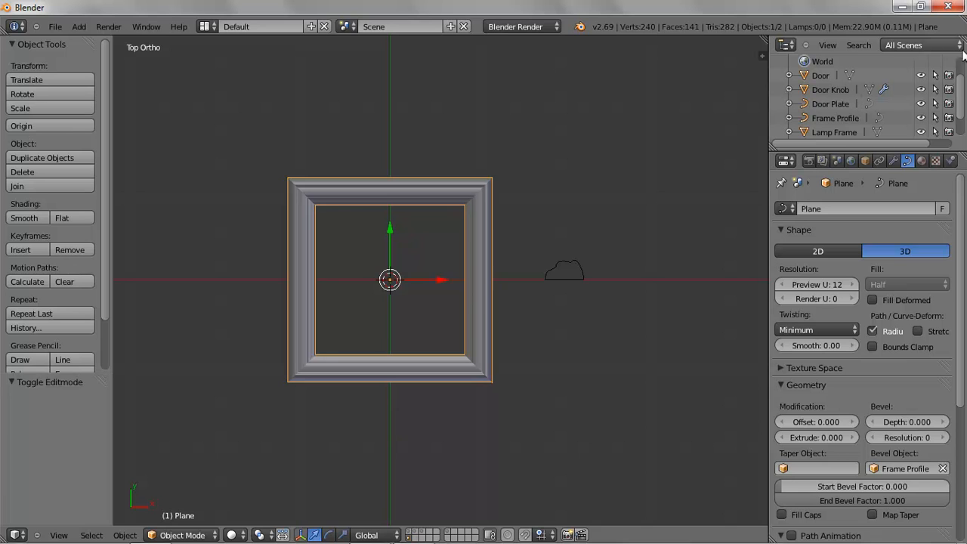
{"action": "left_click_drag", "start_coordinate": [960, 94], "coordinate": [961, 106]}
{"action": "left_click_drag", "start_coordinate": [899, 150], "coordinate": [899, 235]}
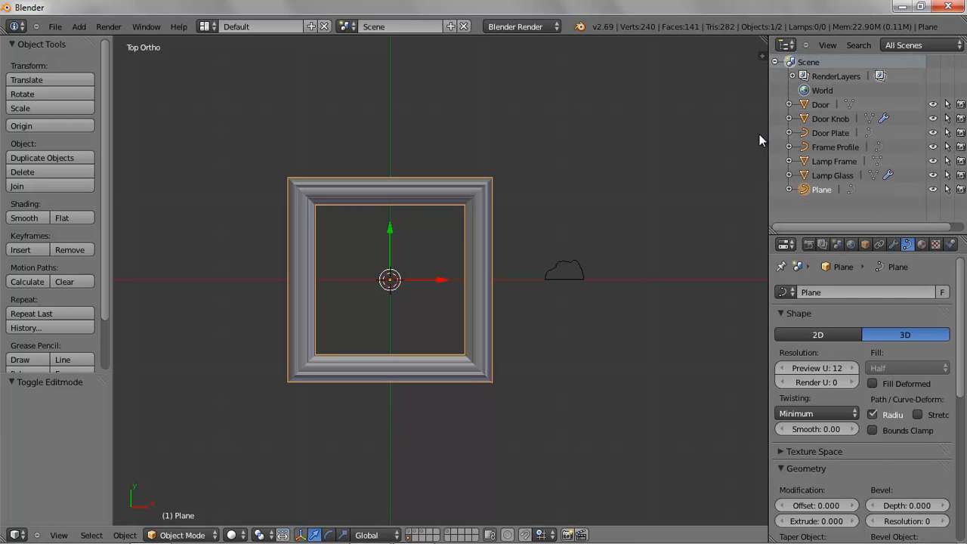
{"action": "double_click", "coordinate": [824, 192]}
{"action": "type", "text": "P"}
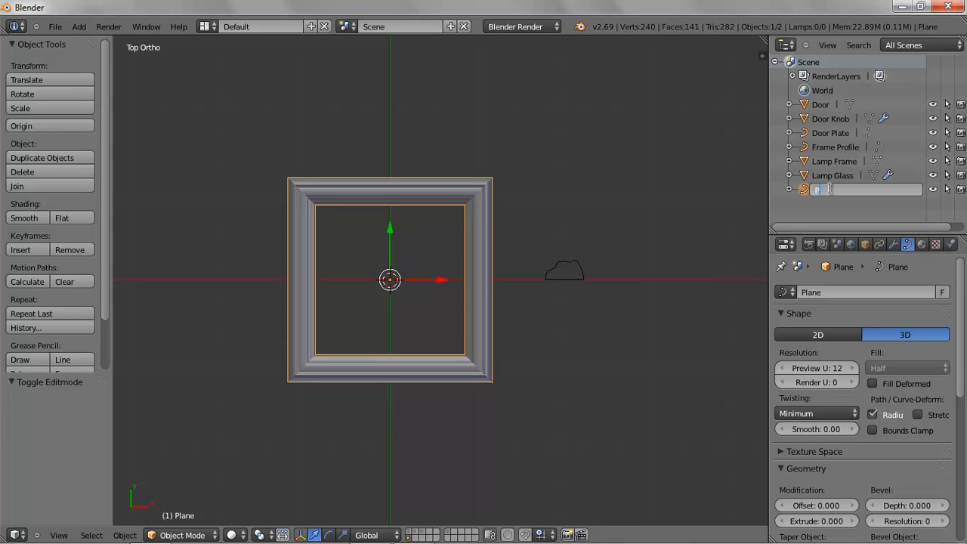
{"action": "type", "text": "icture Frame"}
{"action": "key", "text": "Return"}
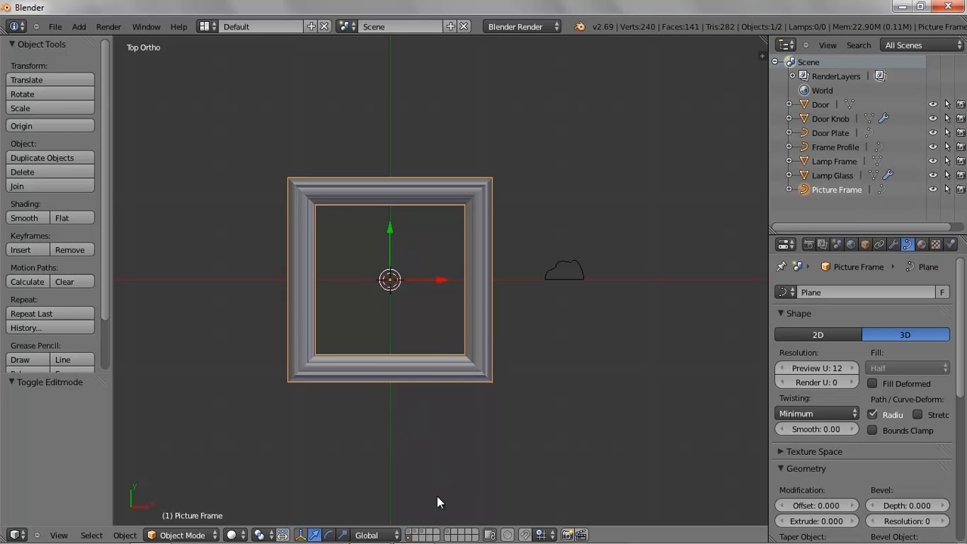
- Switch to an empty layer and add a cube with radius 1.000 at the origin
{"action": "left_click", "coordinate": [451, 531]}
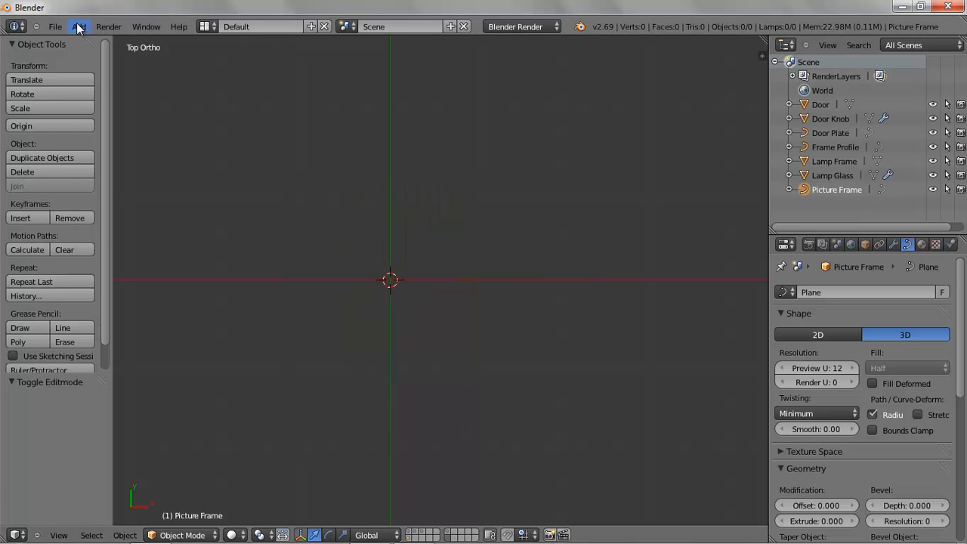
{"action": "left_click", "coordinate": [79, 28]}
{"action": "mouse_move", "coordinate": [95, 38]}
{"action": "left_click", "coordinate": [174, 52]}
{"action": "middle_click_drag", "start_coordinate": [491, 418], "coordinate": [526, 317]}
{"action": "middle_click_drag", "start_coordinate": [529, 400], "coordinate": [563, 279], "text": "shift"}
{"action": "scroll", "coordinate": [559, 262], "scroll_direction": "up", "scroll_amount": 2}
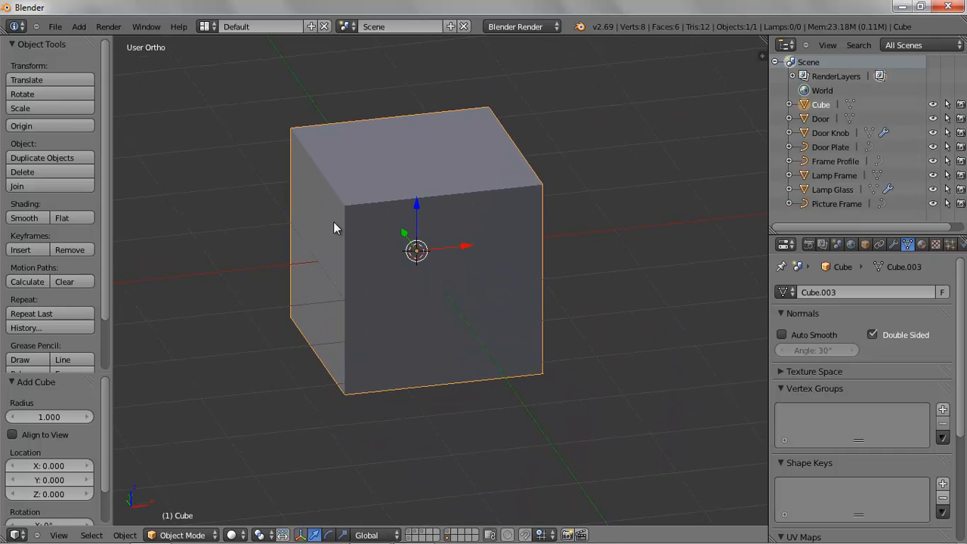
- Add a Subdivision Surface modifier to the cube with View subdivisions set to 2, and enter Edit Mode
{"action": "left_click", "coordinate": [892, 245]}
{"action": "left_click", "coordinate": [821, 292]}
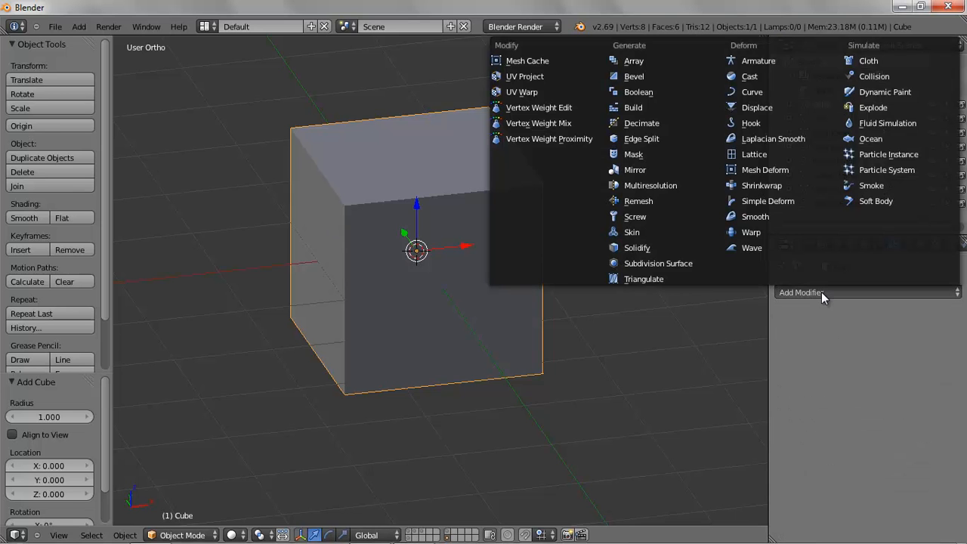
{"action": "left_click", "coordinate": [657, 263]}
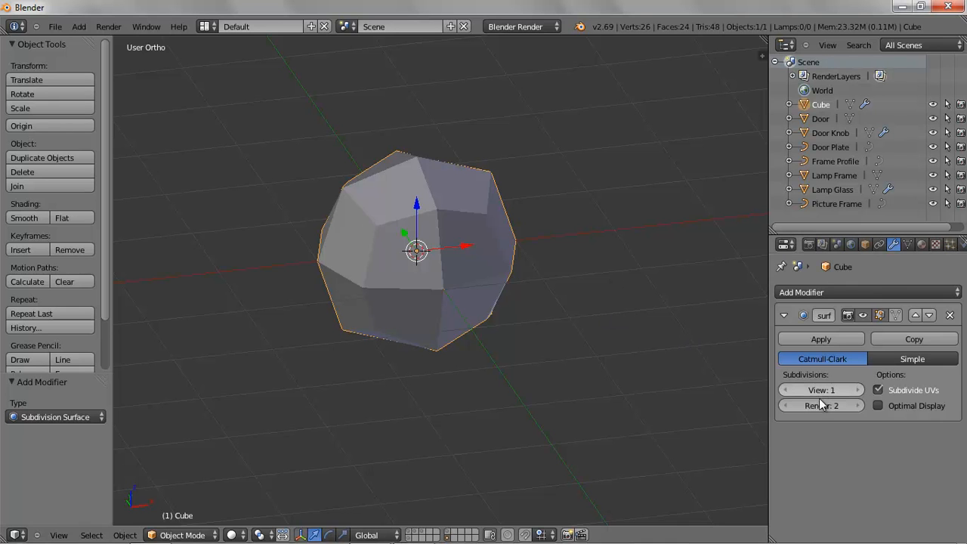
{"action": "left_click", "coordinate": [859, 390]}
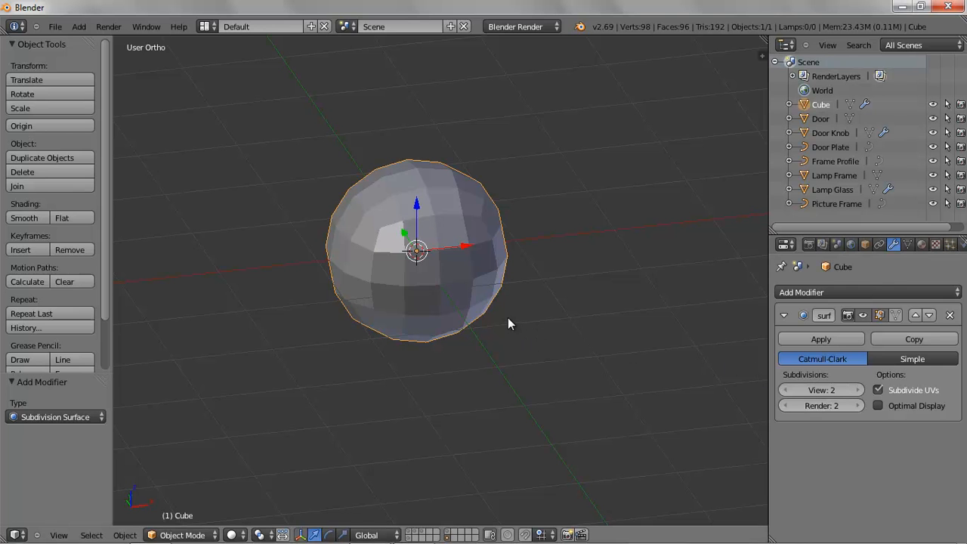
{"action": "middle_click_drag", "start_coordinate": [481, 299], "coordinate": [516, 315]}
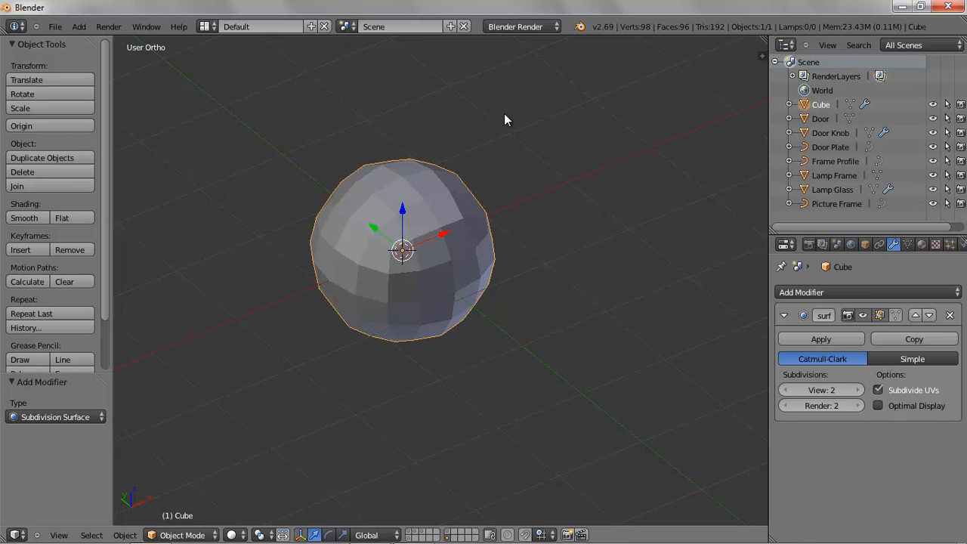
{"action": "left_click", "coordinate": [181, 535]}
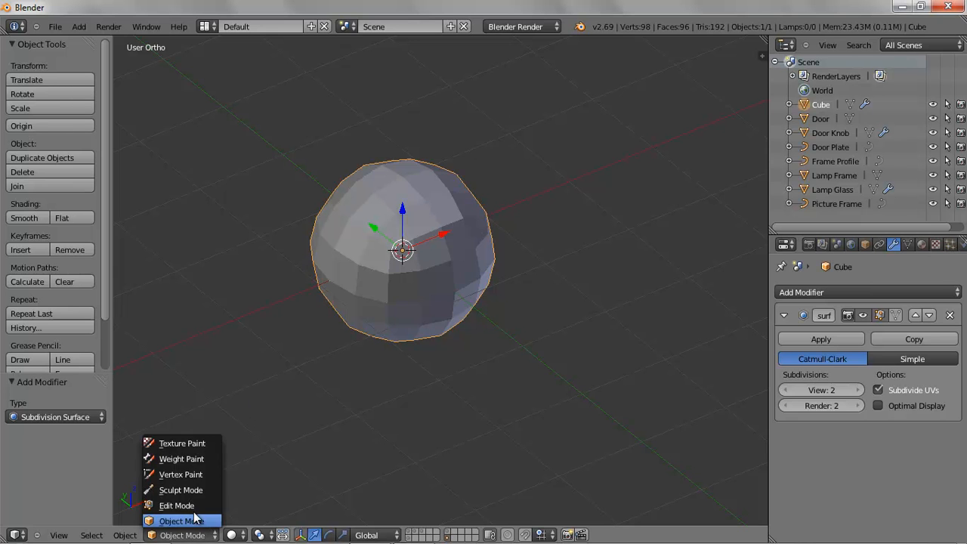
{"action": "left_click", "coordinate": [181, 505]}
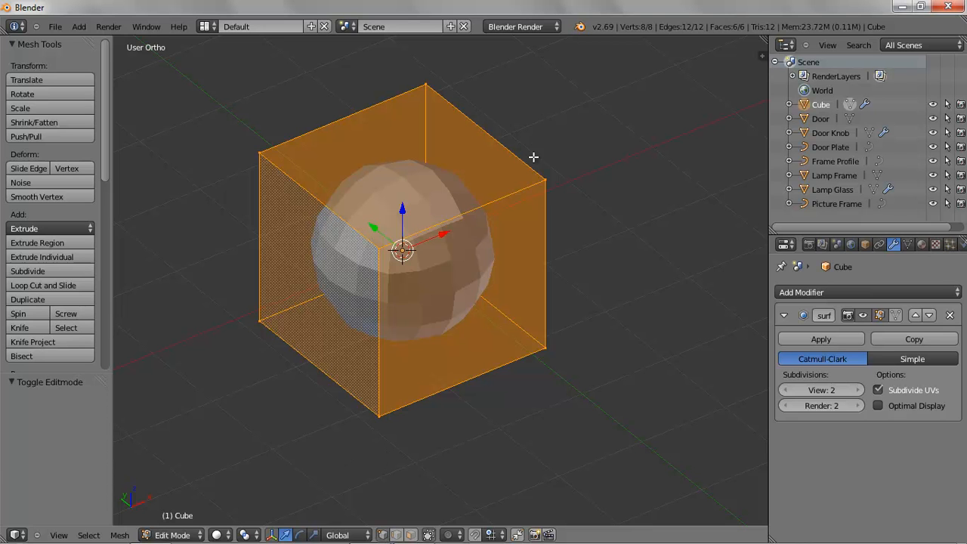
- Try moving one upper corner vertex of the cube 0.250 along X, and undo the move
{"action": "right_click", "coordinate": [544, 178]}
{"action": "left_click_drag", "start_coordinate": [587, 162], "coordinate": [606, 153]}
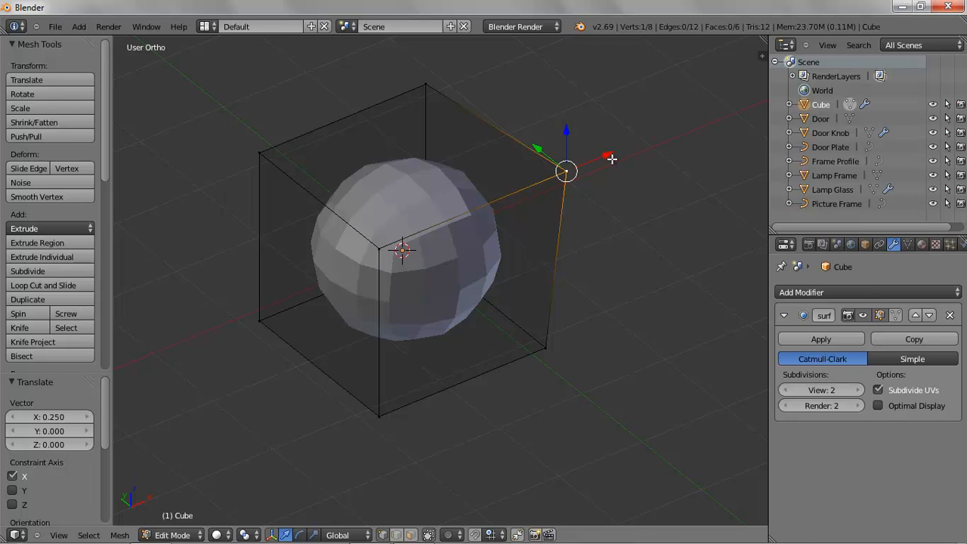
{"action": "key", "text": "a"}
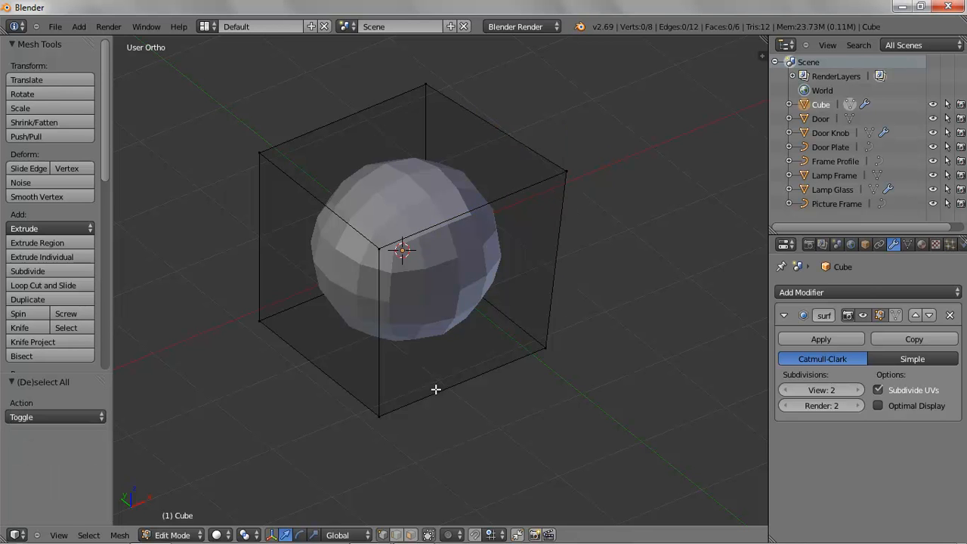
{"action": "key", "text": "ctrl+z"}
{"action": "key", "text": "ctrl+z"}
- Switch to face selection, select the whole cube and subdivide it twice with one cut each time
{"action": "middle_click_drag", "start_coordinate": [466, 353], "coordinate": [396, 323]}
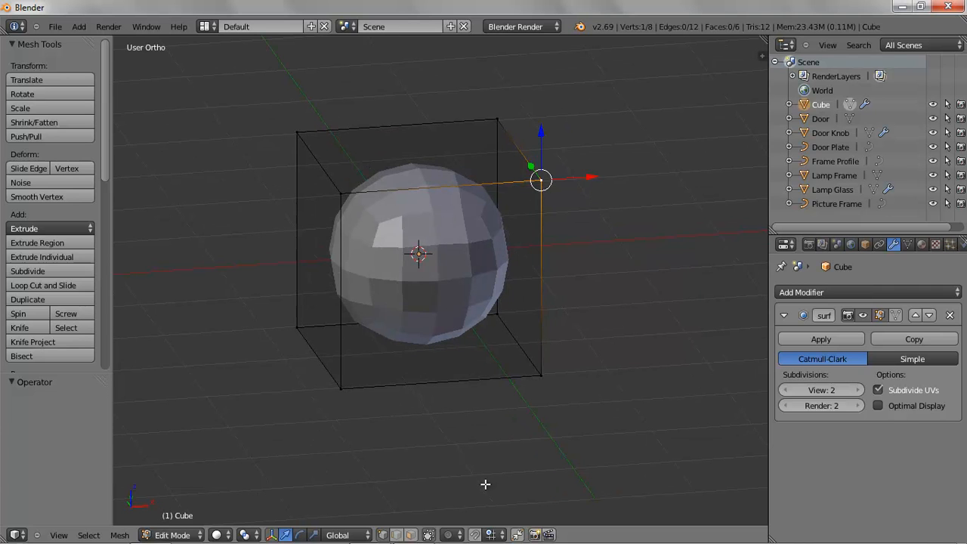
{"action": "left_click", "coordinate": [411, 535]}
{"action": "key", "text": "a"}
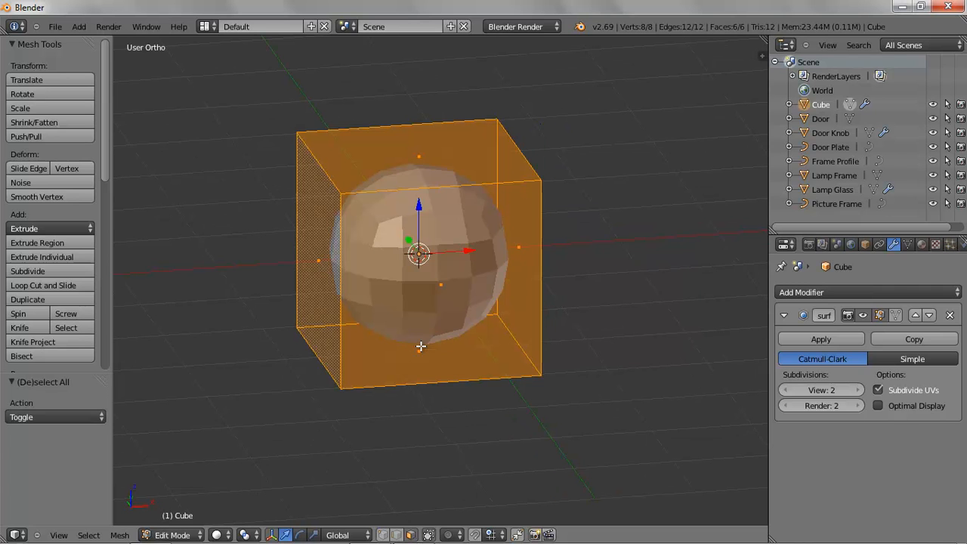
{"action": "left_click", "coordinate": [66, 270]}
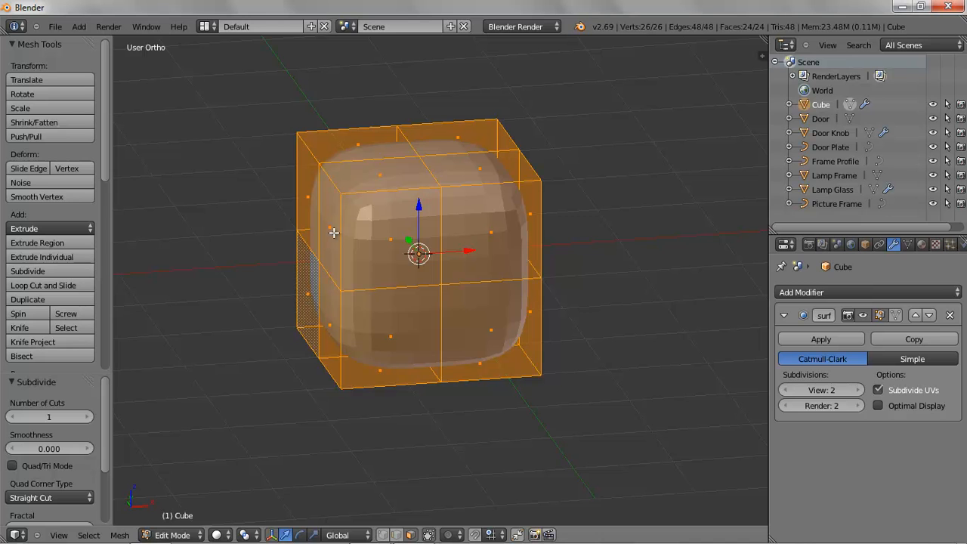
{"action": "middle_click_drag", "start_coordinate": [379, 252], "coordinate": [393, 319]}
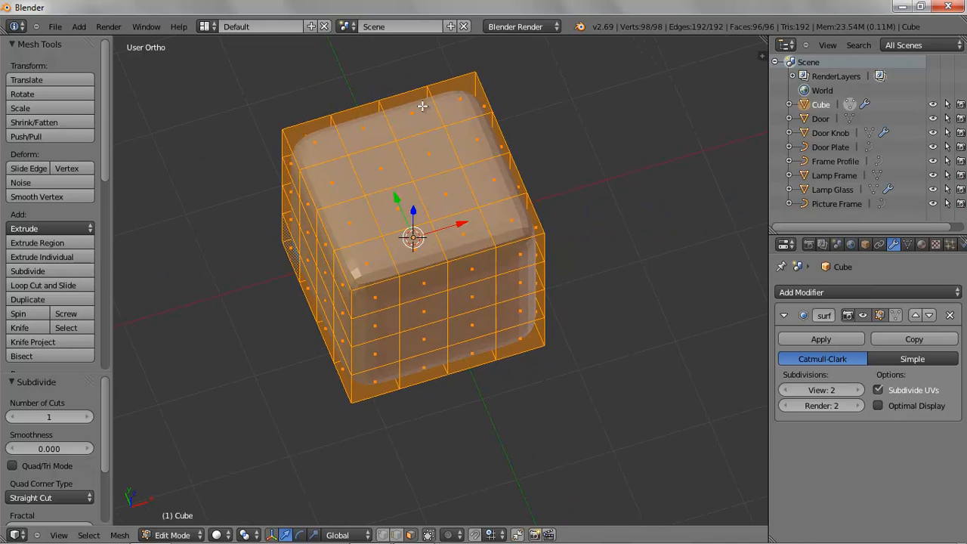
{"action": "mouse_move", "coordinate": [384, 367]}
{"action": "middle_mouse_down"}
{"action": "mouse_move", "coordinate": [431, 309]}
{"action": "mouse_move", "coordinate": [380, 350]}
{"action": "middle_mouse_up"}
- Flatten the subdivided cube into a thin slab by scaling it to about 0.175 along Y
{"action": "left_click", "coordinate": [314, 535]}
{"action": "left_click_drag", "start_coordinate": [363, 240], "coordinate": [391, 255]}
{"action": "middle_click_drag", "start_coordinate": [391, 254], "coordinate": [436, 304]}
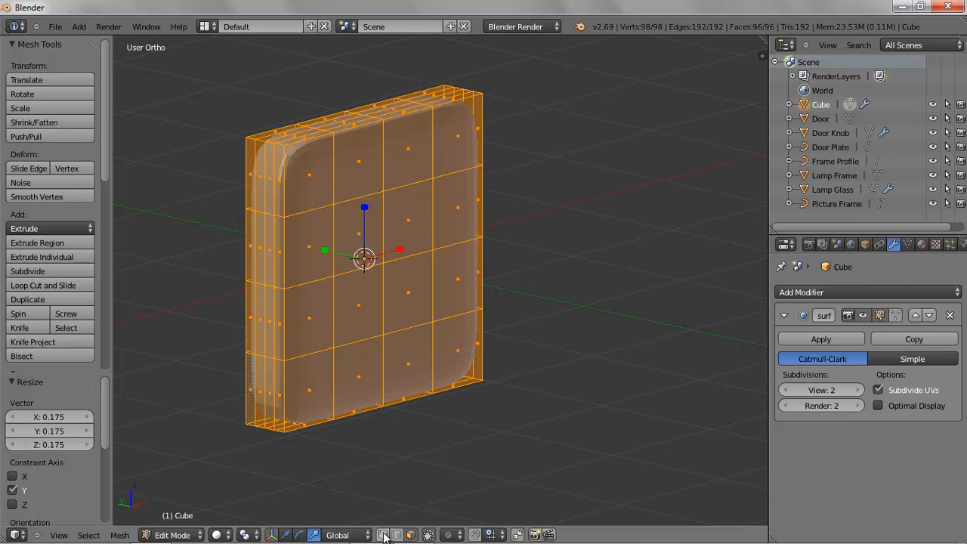
- Try moving the front face's centre vertex 0.083 along Y and a top middle vertex -0.069 along Z, and undo both moves
{"action": "right_click", "coordinate": [383, 262]}
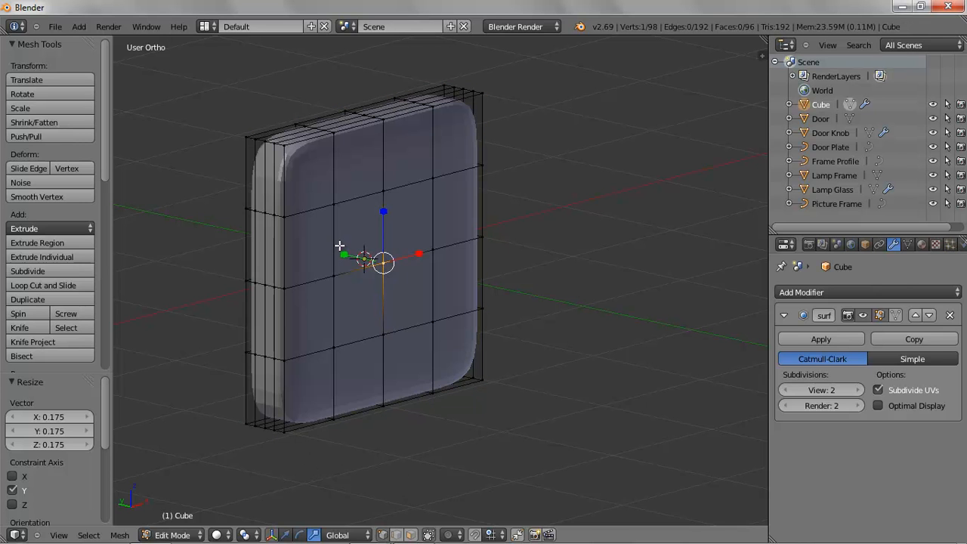
{"action": "left_click", "coordinate": [286, 535]}
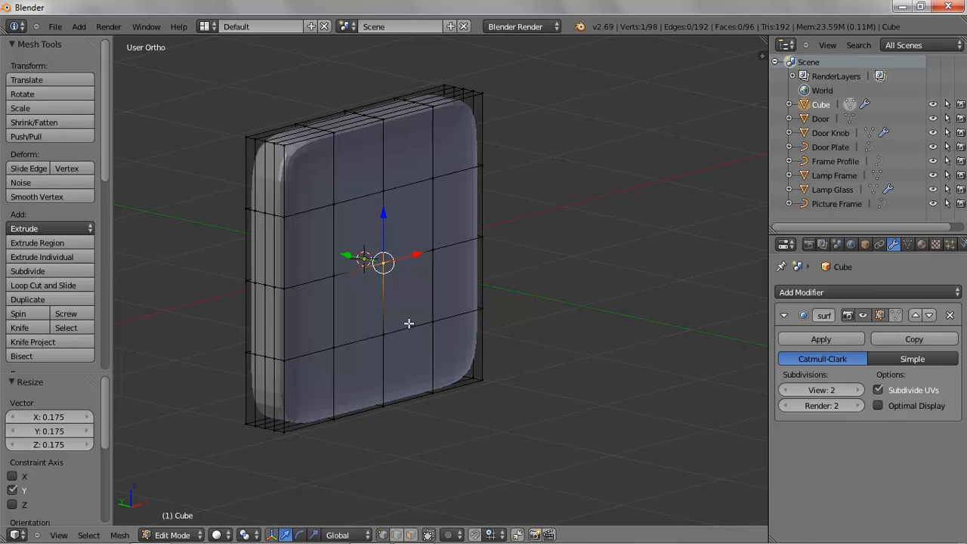
{"action": "left_click_drag", "start_coordinate": [346, 257], "coordinate": [338, 253]}
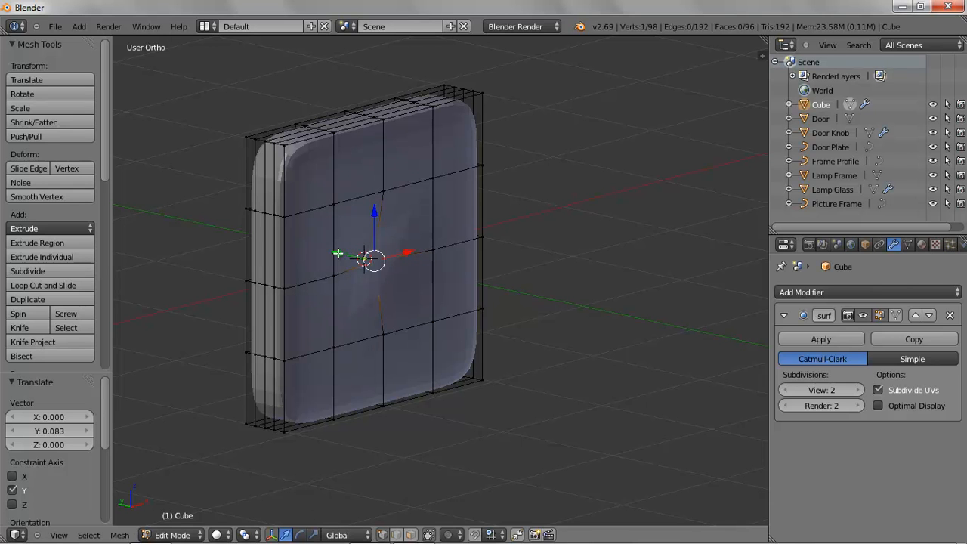
{"action": "right_click", "coordinate": [385, 188]}
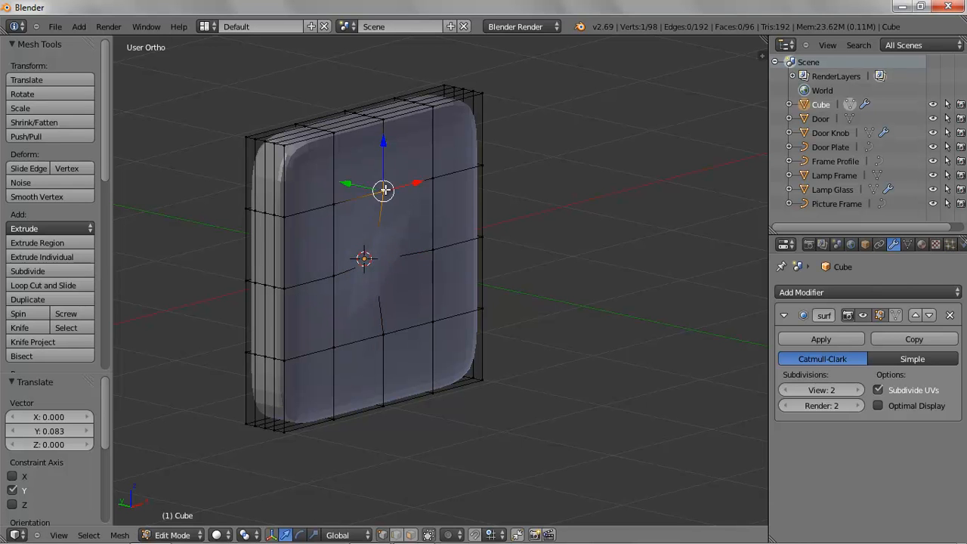
{"action": "right_click", "coordinate": [373, 115]}
{"action": "left_click_drag", "start_coordinate": [378, 65], "coordinate": [374, 77]}
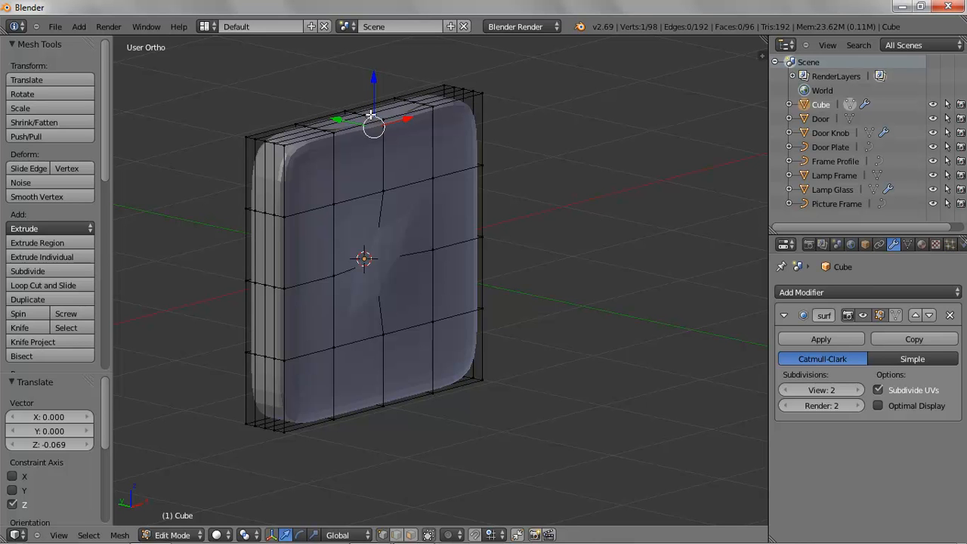
{"action": "key", "text": "ctrl+z"}
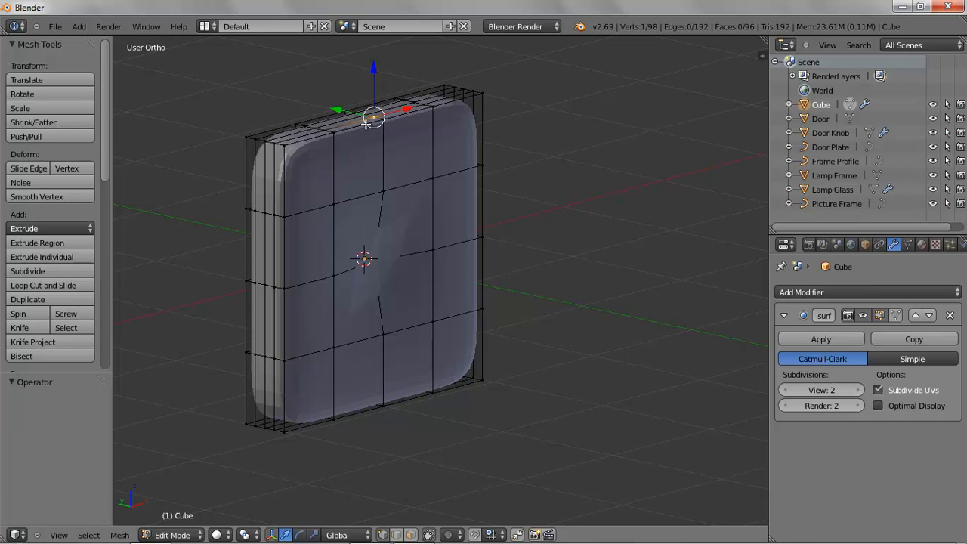
{"action": "key", "text": "ctrl+z"}
{"action": "key", "text": "ctrl+z"}
{"action": "key", "text": "ctrl+z"}
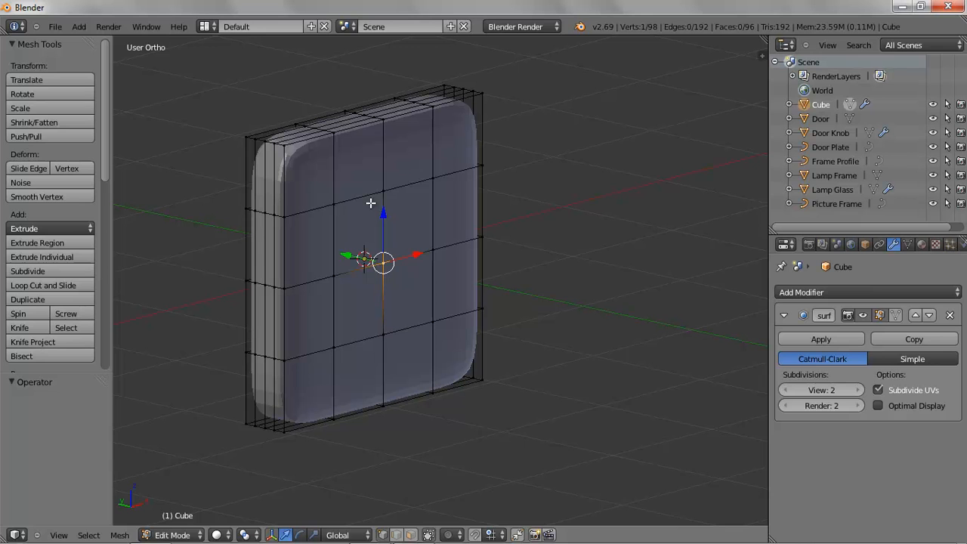
- Enable proportional editing, reduce the proportional size to 0.56 during a trial move of the front centre vertex, and cancel that move
{"action": "left_click", "coordinate": [454, 535]}
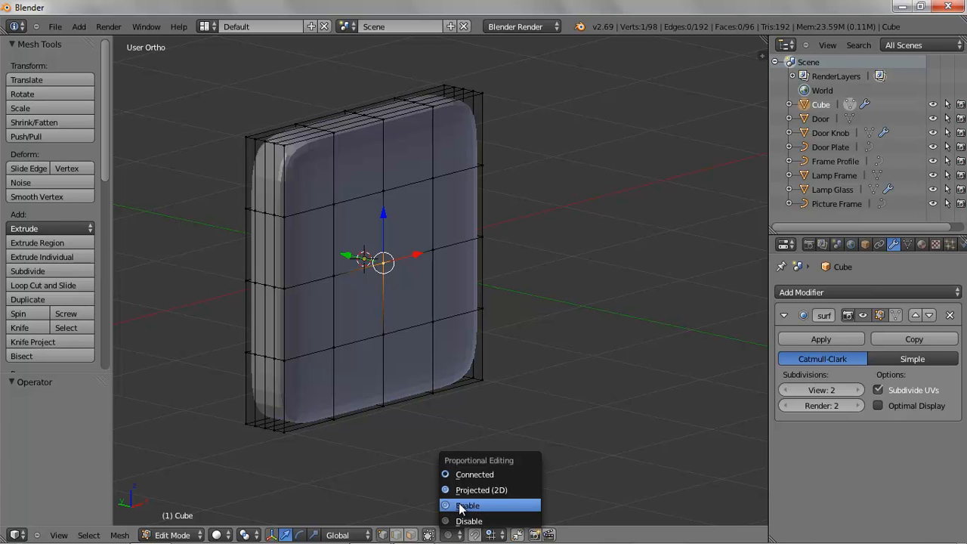
{"action": "left_click", "coordinate": [461, 507]}
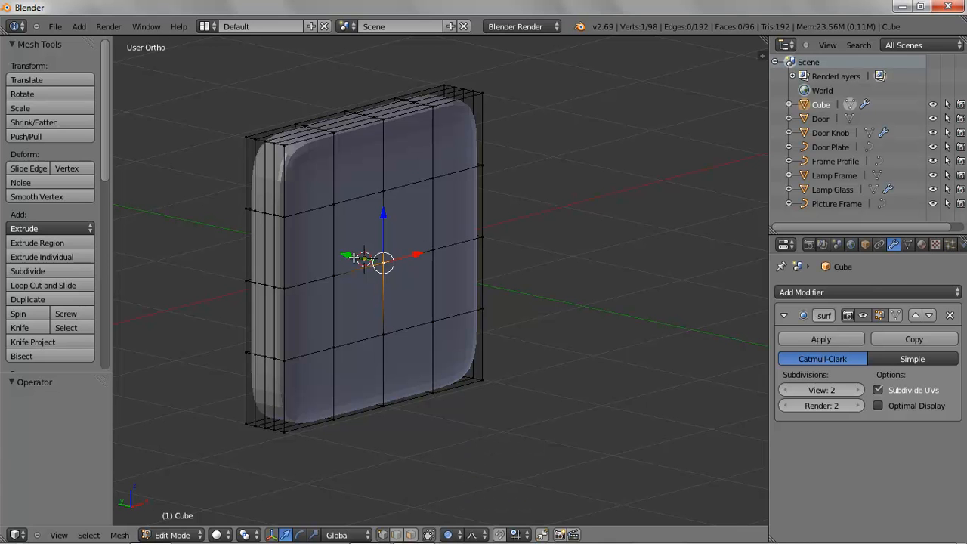
{"action": "key", "text": "g"}
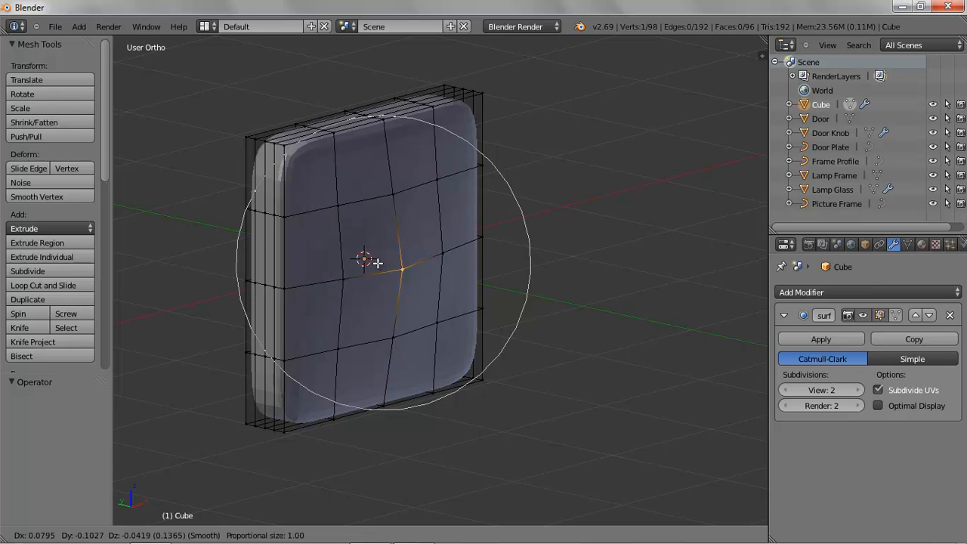
{"action": "scroll", "coordinate": [378, 261], "scroll_direction": "up", "scroll_amount": 6}
{"action": "scroll", "coordinate": [380, 264], "scroll_direction": "up", "scroll_amount": 7}
{"action": "scroll", "coordinate": [380, 264], "scroll_direction": "down", "scroll_amount": 15}
{"action": "scroll", "coordinate": [380, 264], "scroll_direction": "down", "scroll_amount": 7}
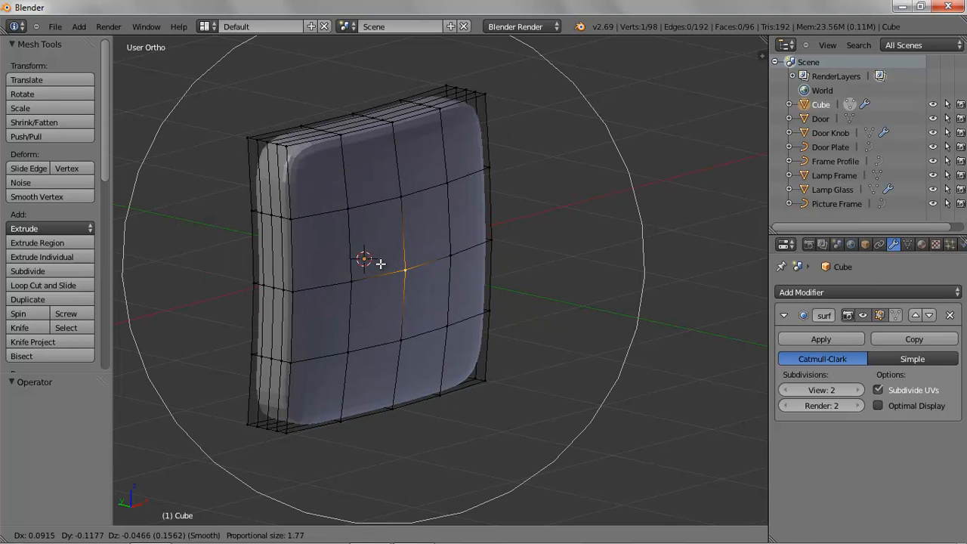
{"action": "scroll", "coordinate": [380, 264], "scroll_direction": "up", "scroll_amount": 10}
{"action": "scroll", "coordinate": [380, 264], "scroll_direction": "up", "scroll_amount": 7}
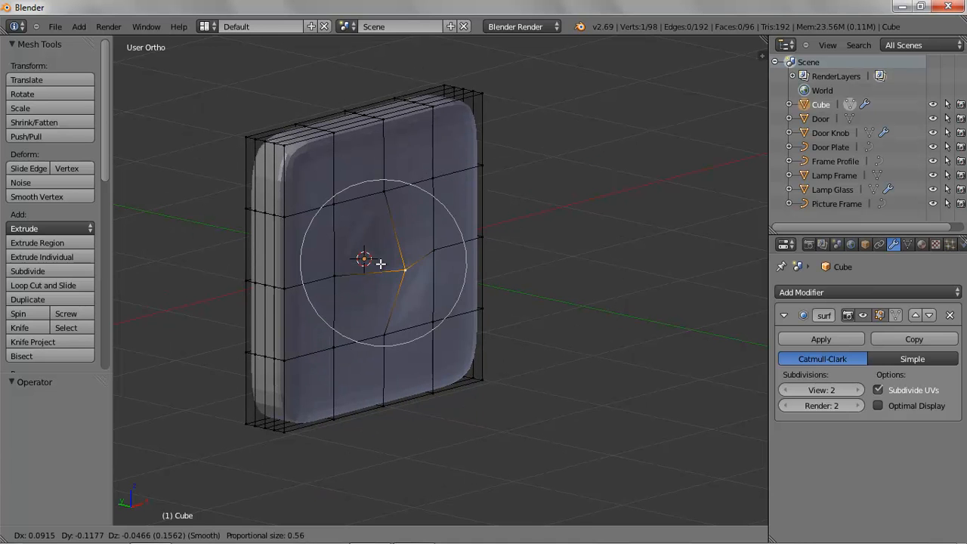
{"action": "right_click", "coordinate": [380, 263]}
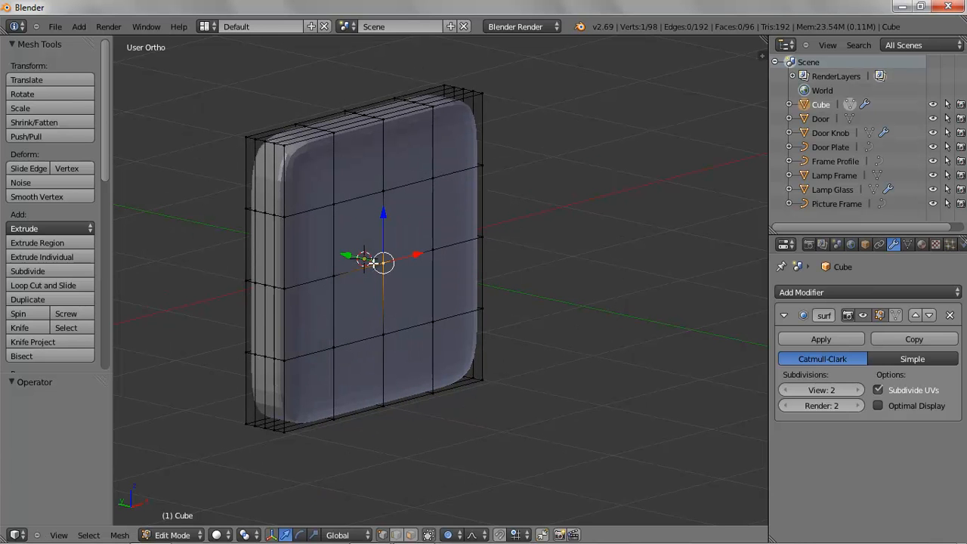
- Dent the slab's top edge by moving its middle vertex about -0.056 along Z with proportional editing
{"action": "right_click", "coordinate": [366, 115]}
{"action": "key", "text": "g"}
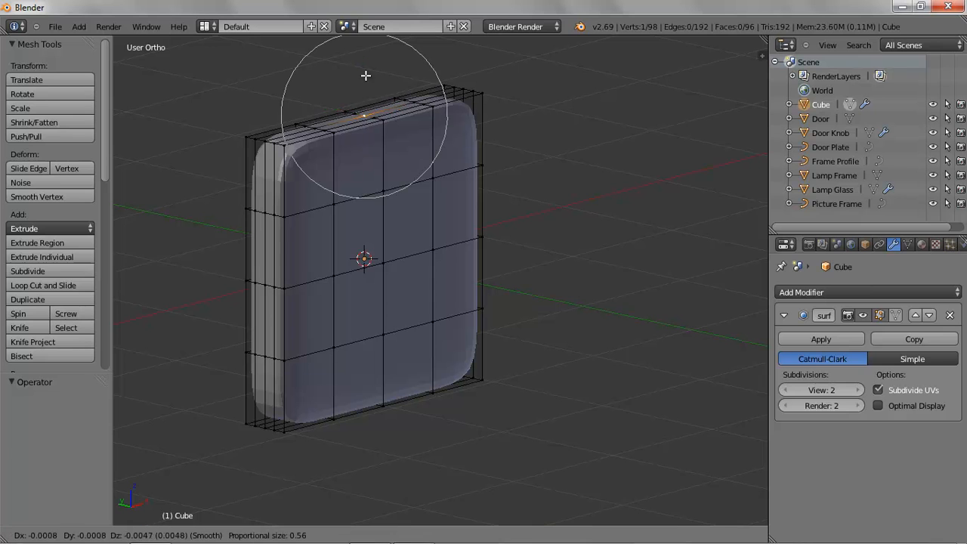
{"action": "left_click", "coordinate": [366, 81]}
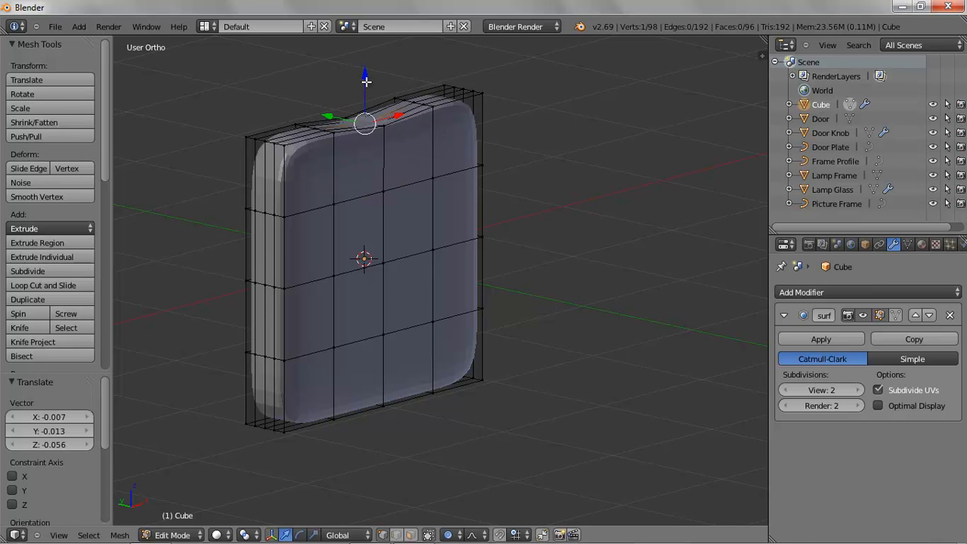
- Move the narrow side's middle vertex inward about 0.052 along X and -0.057 along Y with proportional size 0.51
{"action": "right_click", "coordinate": [284, 287]}
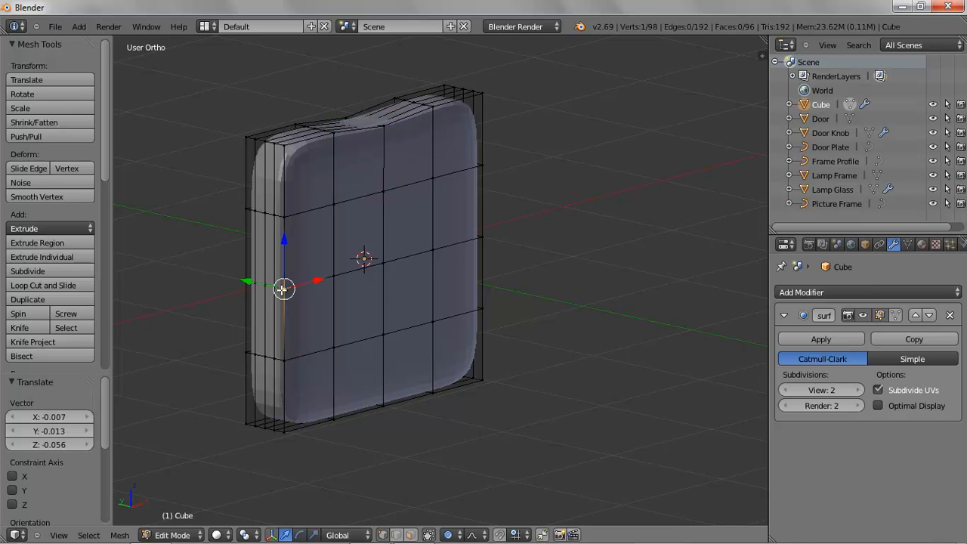
{"action": "right_click", "coordinate": [248, 280]}
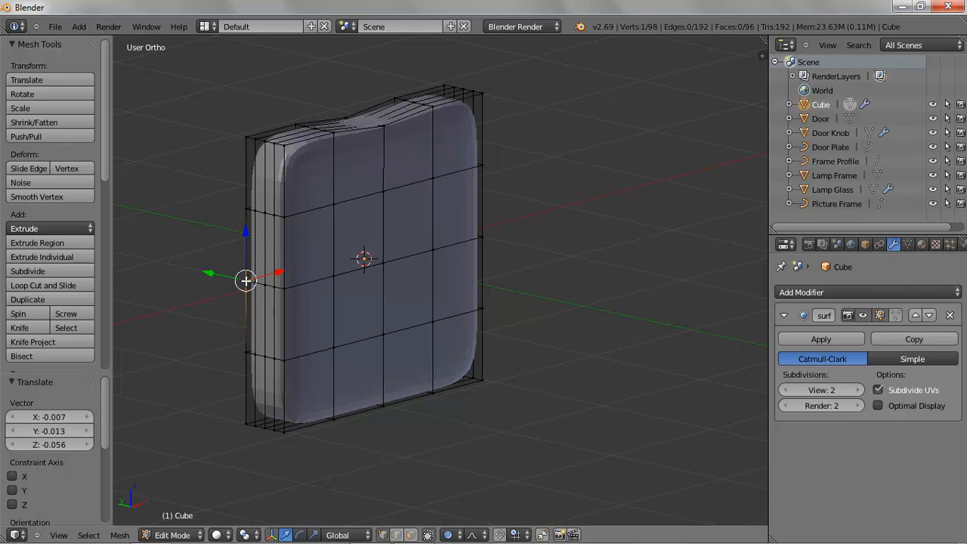
{"action": "key", "text": "g"}
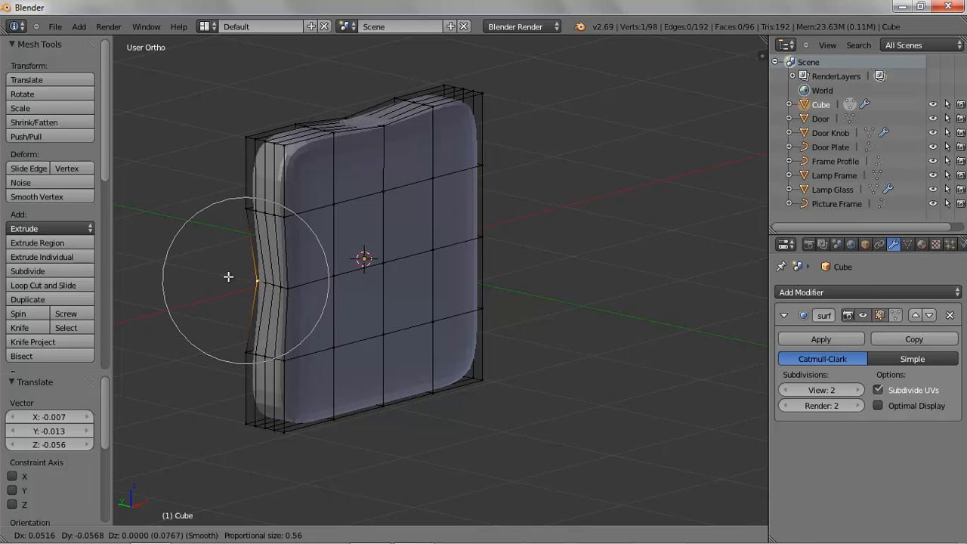
{"action": "scroll", "coordinate": [229, 277], "scroll_direction": "up", "scroll_amount": 2}
{"action": "left_click", "coordinate": [228, 277]}
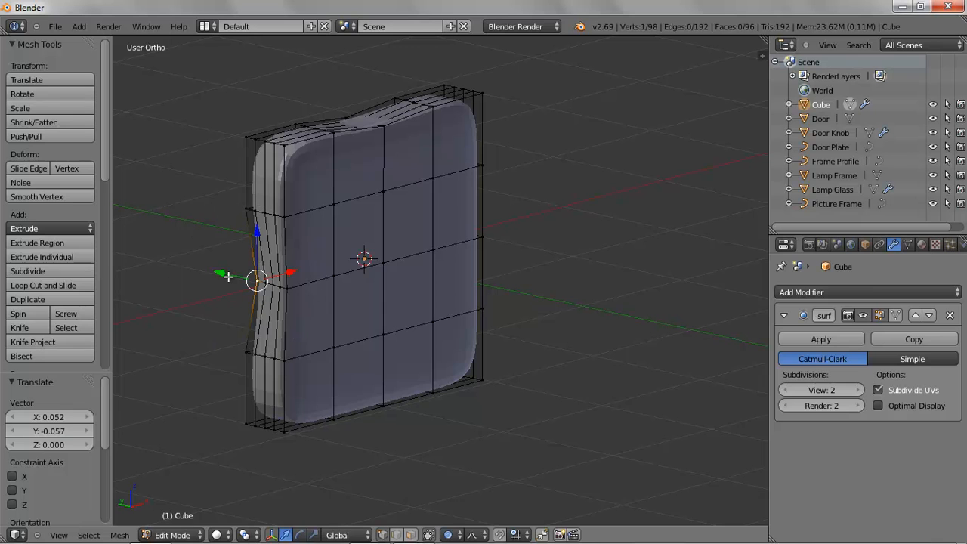
- Push the front face vertex between the centre and the far side edge slightly inward along Y with proportional editing
{"action": "right_click", "coordinate": [433, 251]}
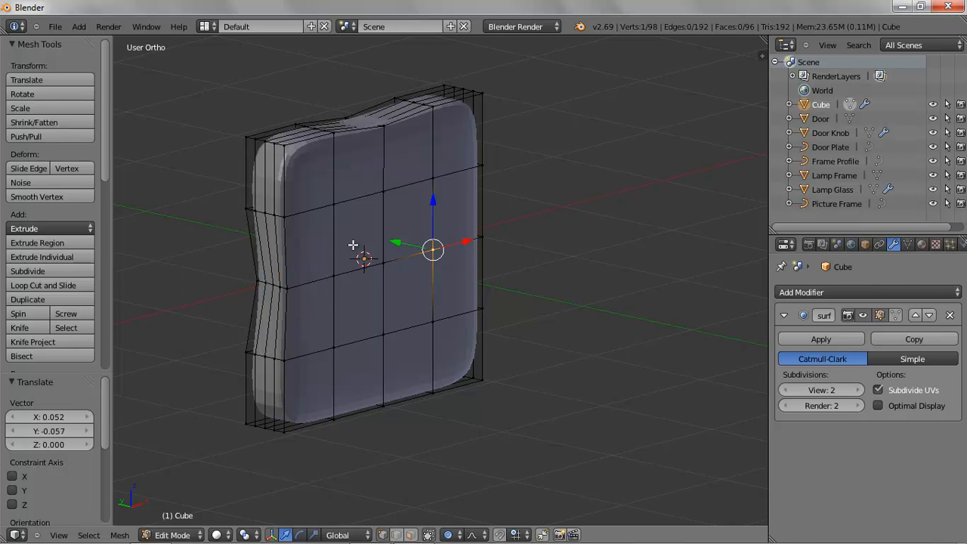
{"action": "key", "text": "g"}
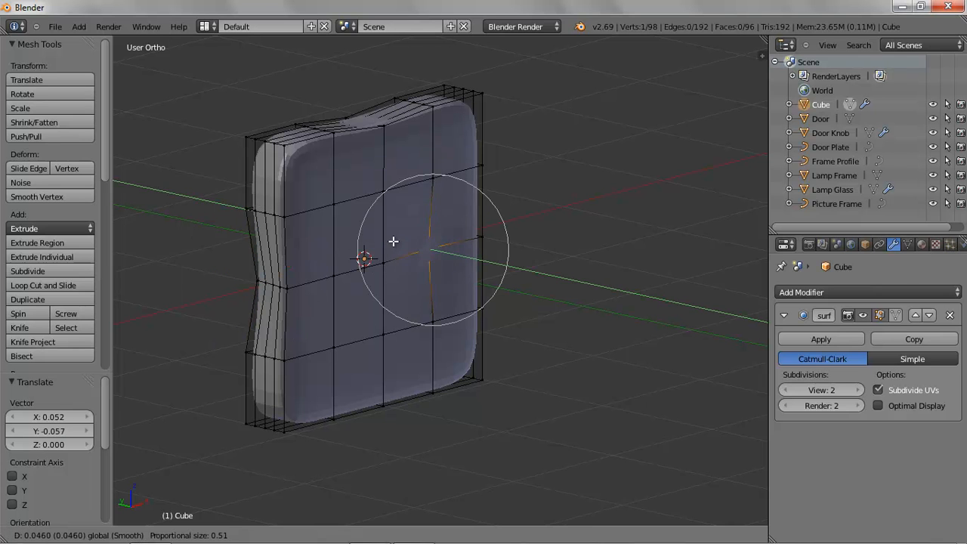
{"action": "left_click", "coordinate": [395, 242]}
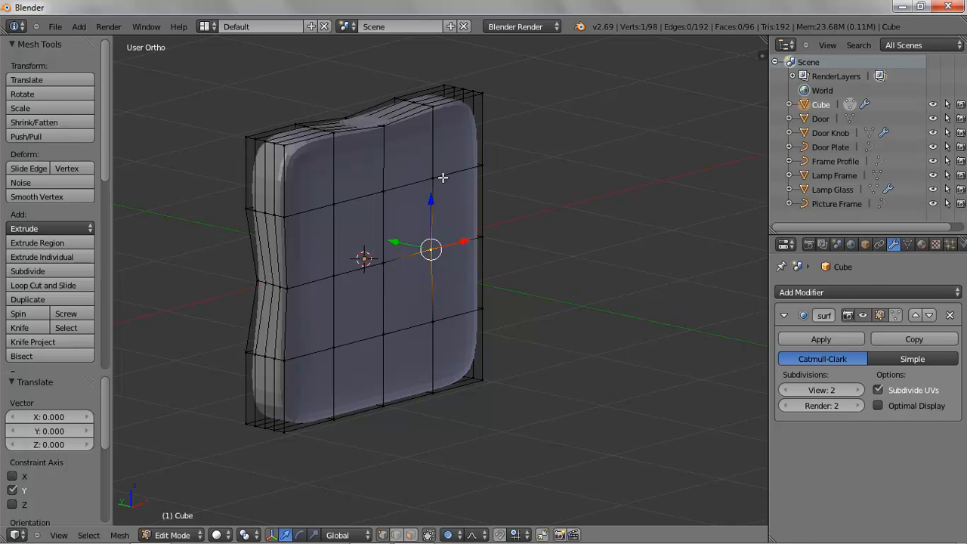
- Lower the slab's upper far-side front corner vertex about -0.163 along Z with proportional editing
{"action": "right_click", "coordinate": [481, 93]}
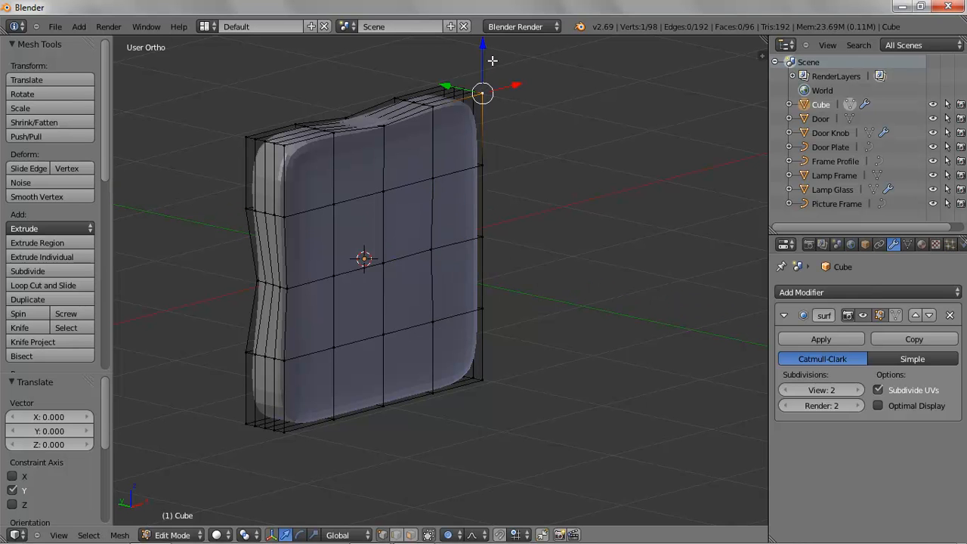
{"action": "key", "text": "g"}
{"action": "key", "text": "z"}
{"action": "left_click", "coordinate": [482, 113]}
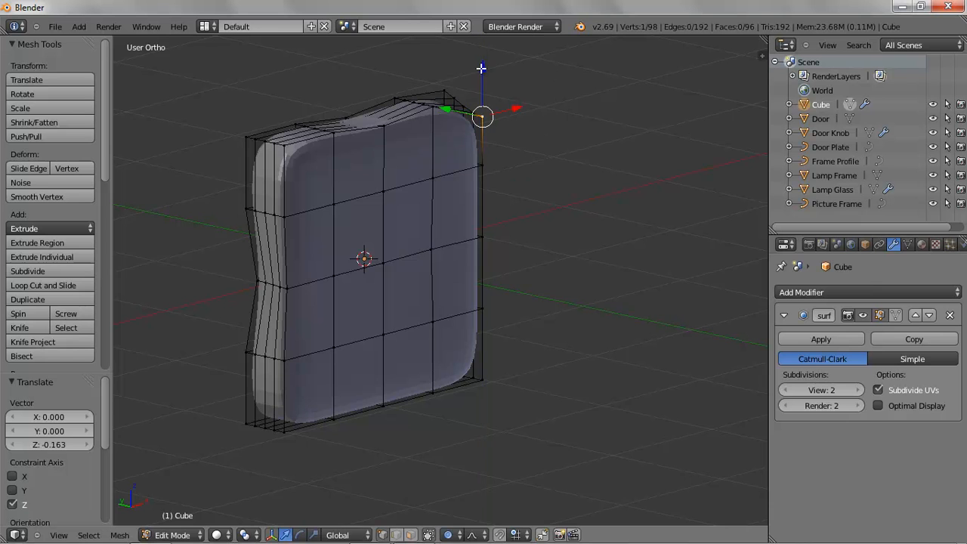
- Raise the bottom front edge's middle vertex about 0.119 along Z and the near lower corner vertex slightly along Z
{"action": "middle_click_drag", "start_coordinate": [503, 281], "coordinate": [474, 284]}
{"action": "right_click", "coordinate": [390, 400]}
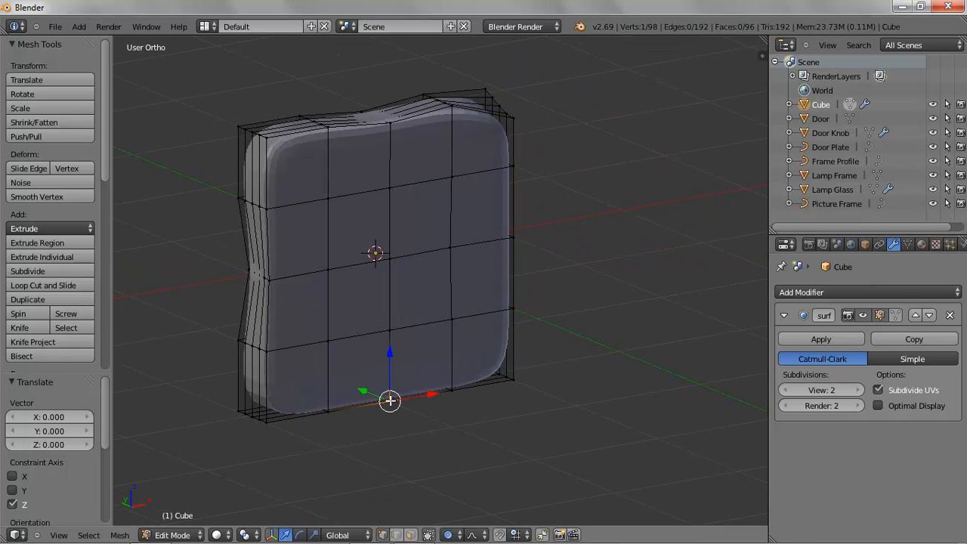
{"action": "mouse_move", "coordinate": [392, 368]}
{"action": "left_mouse_down"}
{"action": "mouse_move", "coordinate": [391, 335]}
{"action": "mouse_move", "coordinate": [391, 352]}
{"action": "left_mouse_up"}
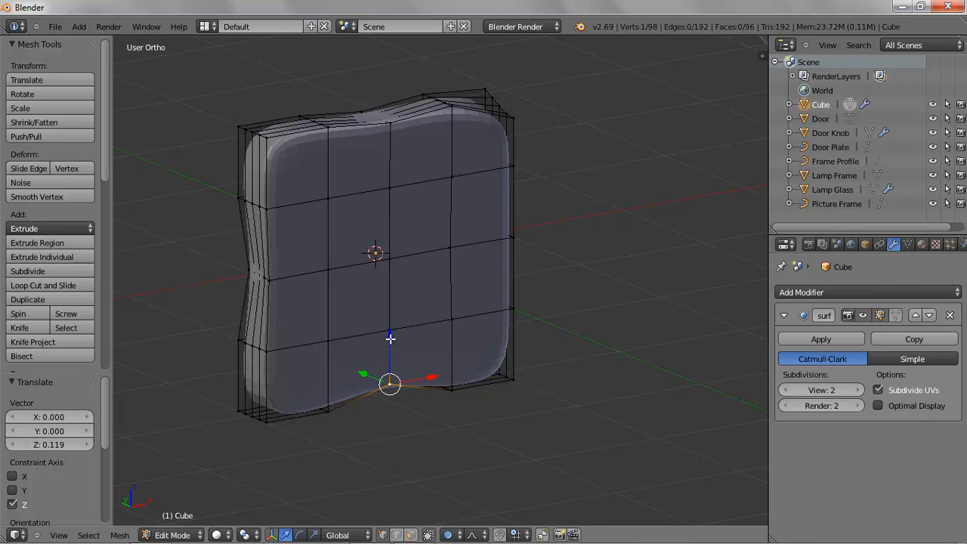
{"action": "right_click", "coordinate": [268, 420]}
{"action": "left_click_drag", "start_coordinate": [266, 374], "coordinate": [265, 355]}
- Return the slab to Object Mode and give it smooth shading
{"action": "mouse_move", "coordinate": [521, 367]}
{"action": "middle_mouse_down"}
{"action": "mouse_move", "coordinate": [504, 361]}
{"action": "mouse_move", "coordinate": [533, 365]}
{"action": "middle_mouse_up"}
{"action": "left_click", "coordinate": [177, 536]}
{"action": "left_click", "coordinate": [177, 520]}
{"action": "middle_click_drag", "start_coordinate": [460, 455], "coordinate": [501, 418]}
{"action": "left_click", "coordinate": [26, 219]}
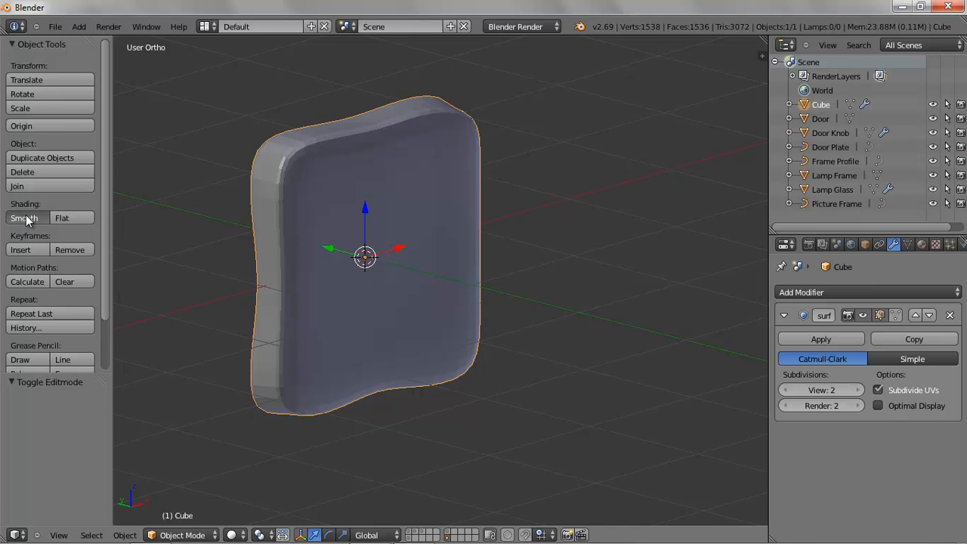
{"action": "mouse_move", "coordinate": [384, 301]}
{"action": "middle_mouse_down"}
{"action": "mouse_move", "coordinate": [326, 280]}
{"action": "mouse_move", "coordinate": [274, 290]}
{"action": "mouse_move", "coordinate": [443, 297]}
{"action": "mouse_move", "coordinate": [384, 300]}
{"action": "middle_mouse_up"}
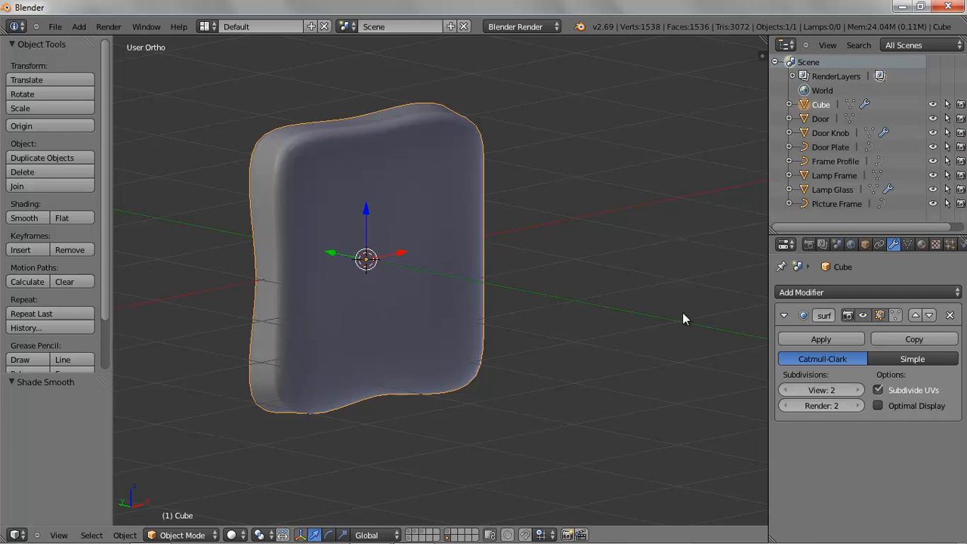
- Apply the slab's Subsurf modifier and go back into Edit Mode on the resulting dense mesh
{"action": "left_click", "coordinate": [821, 340]}
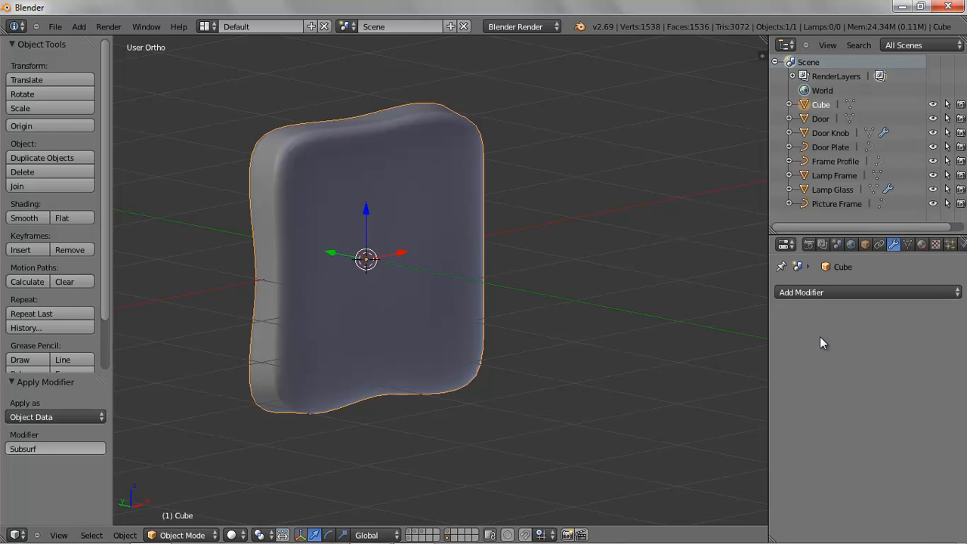
{"action": "left_click", "coordinate": [184, 535]}
{"action": "left_click", "coordinate": [188, 509]}
- Move a vertex near the front face's centre about -0.055 X, 0.073 Y and 0.042 Z with proportional size 0.42
{"action": "middle_click_drag", "start_coordinate": [408, 376], "coordinate": [450, 323]}
{"action": "scroll", "coordinate": [438, 363], "scroll_direction": "down", "scroll_amount": 1}
{"action": "right_click", "coordinate": [410, 272]}
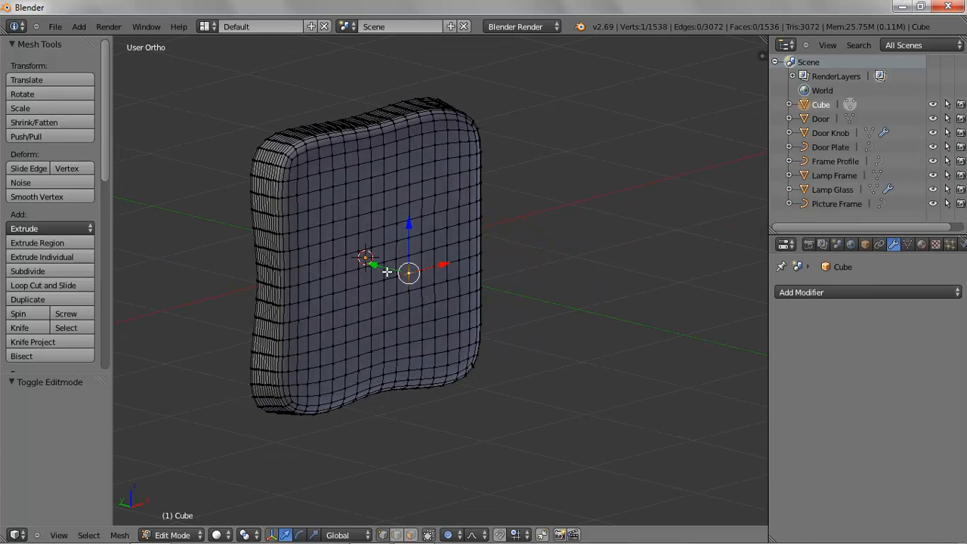
{"action": "key", "text": "g"}
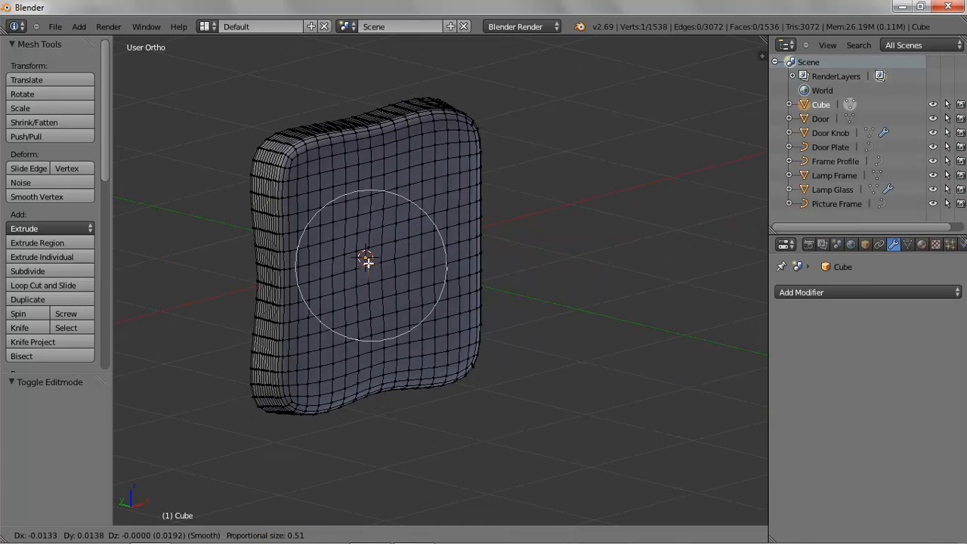
{"action": "scroll", "coordinate": [364, 260], "scroll_direction": "down", "scroll_amount": 1}
{"action": "scroll", "coordinate": [364, 260], "scroll_direction": "up", "scroll_amount": 6}
{"action": "scroll", "coordinate": [363, 259], "scroll_direction": "down", "scroll_amount": 2}
{"action": "left_click", "coordinate": [361, 257]}
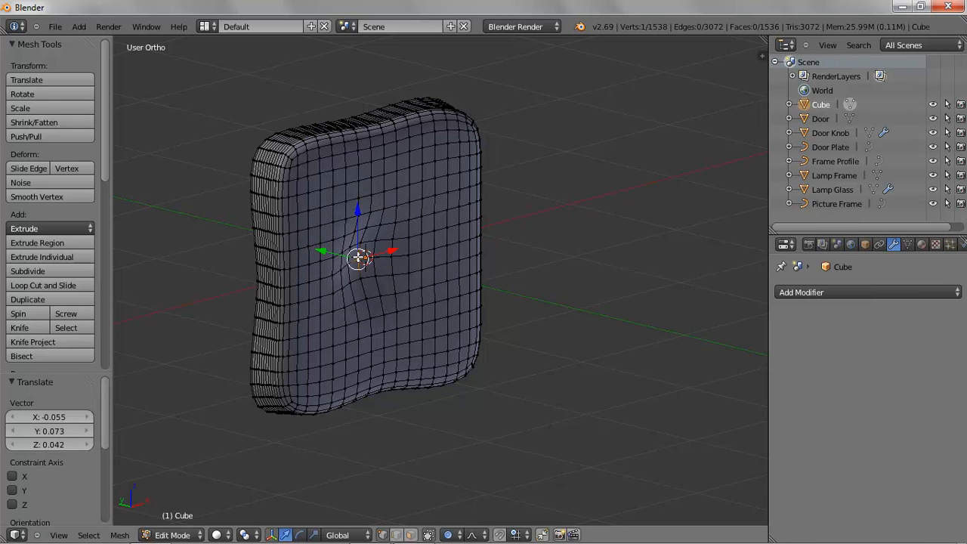
- Try moving a vertex below the front face's centre about 0.112 X, -0.132 Y and -0.042 Z, and undo that move
{"action": "right_click", "coordinate": [421, 324]}
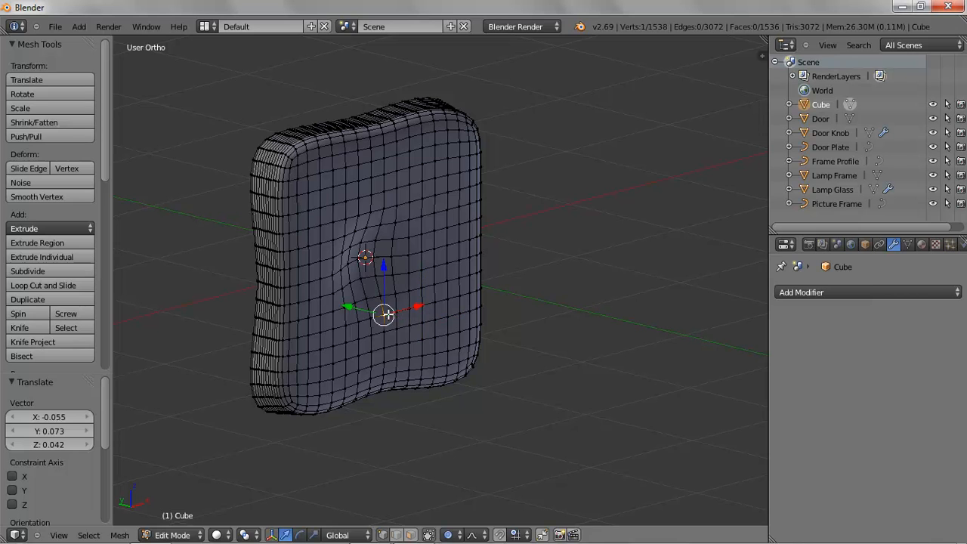
{"action": "key", "text": "g"}
{"action": "left_click", "coordinate": [409, 319]}
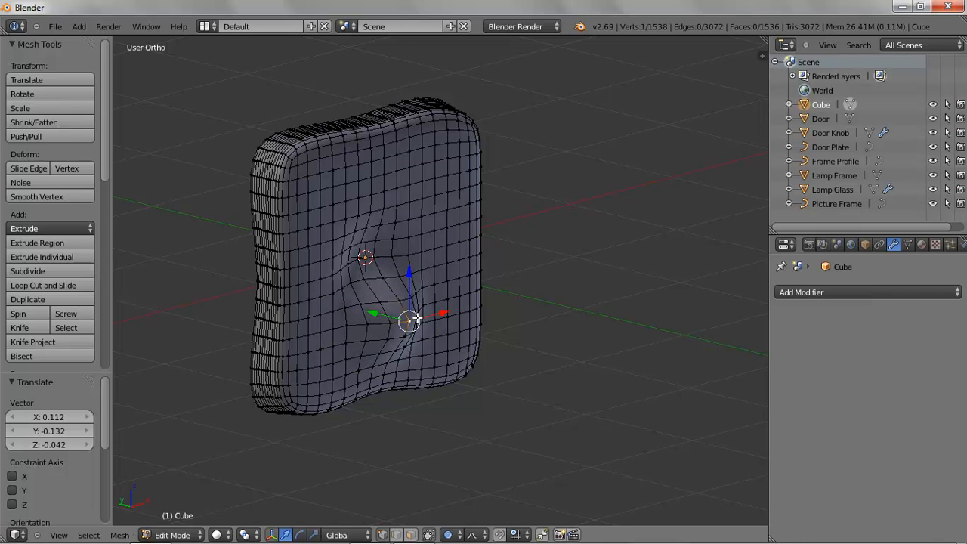
{"action": "key", "text": "ctrl+z"}
- Move a front face vertex below and beyond the centre about -0.051 X, 0.057 Y and 0.009 Z with proportional editing
{"action": "right_click", "coordinate": [446, 321]}
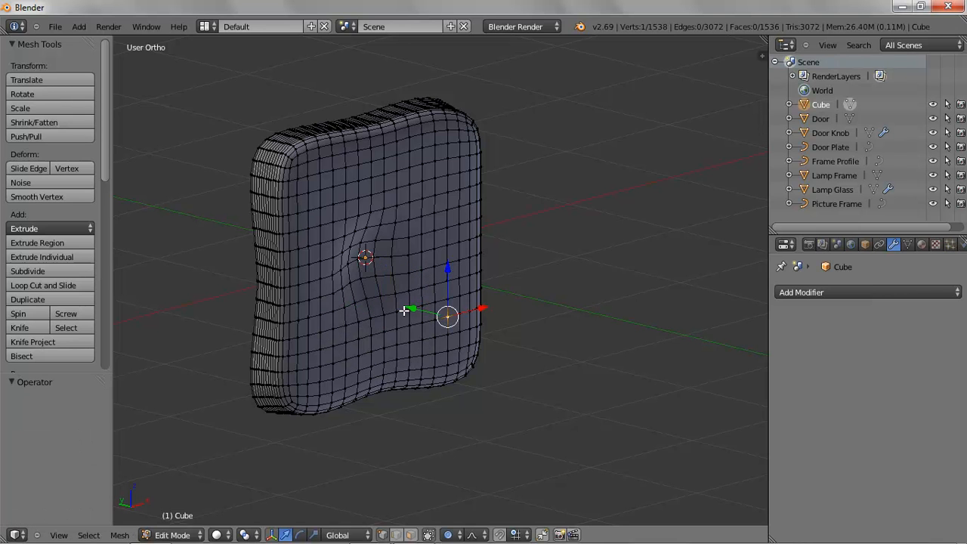
{"action": "right_click", "coordinate": [412, 310]}
{"action": "key", "text": "g"}
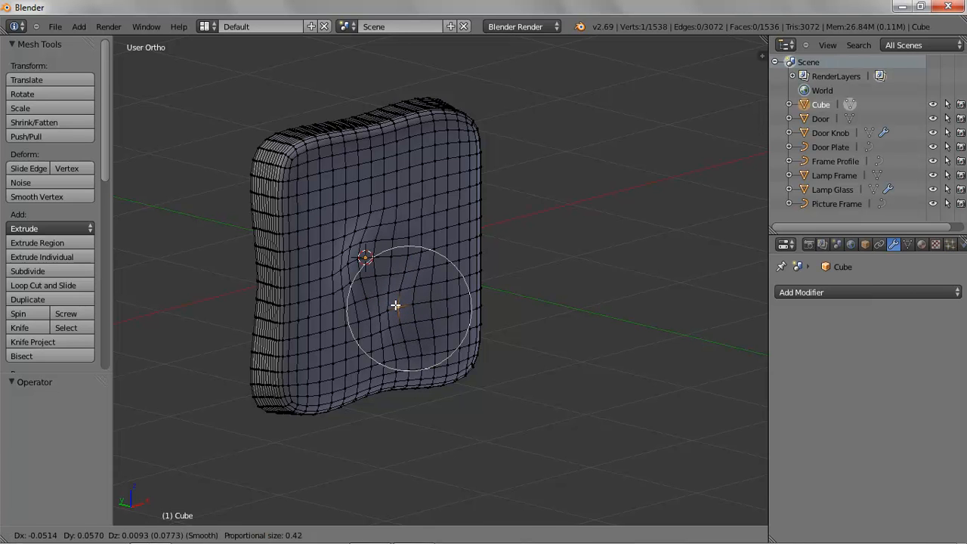
{"action": "left_click", "coordinate": [399, 307]}
- Move a front face vertex near the lower far corner about -0.065 X, 0.071 Y and 0.009 Z with proportional editing
{"action": "right_click", "coordinate": [458, 332]}
{"action": "key", "text": "g"}
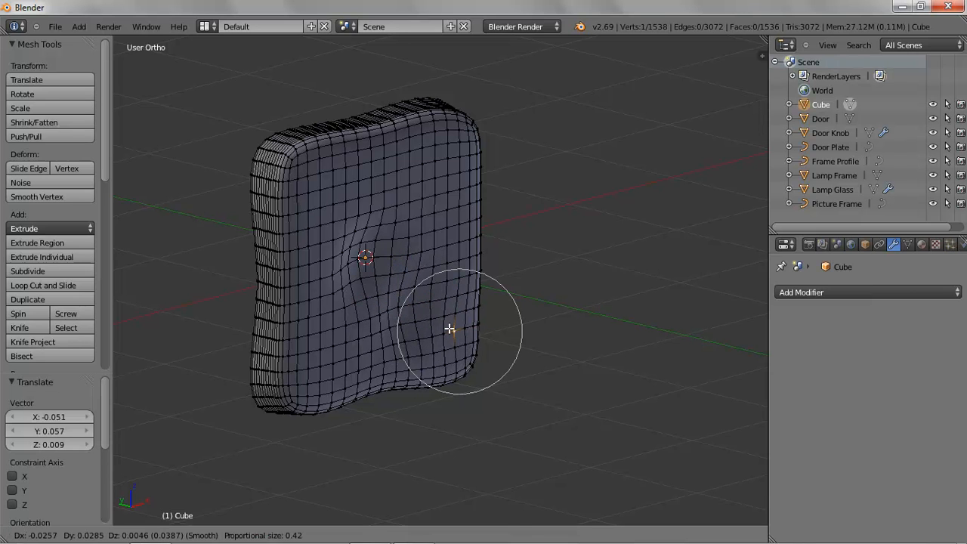
{"action": "left_click", "coordinate": [443, 329]}
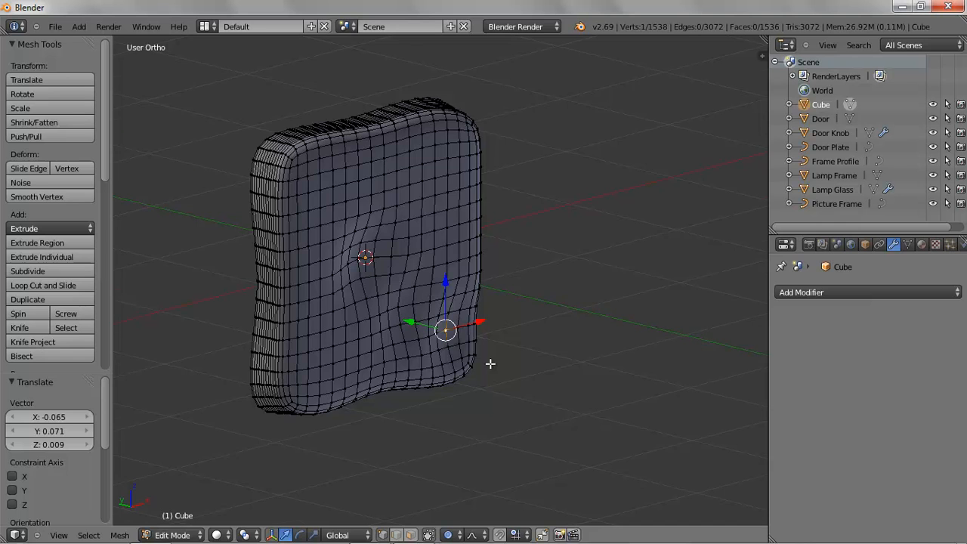
- Dent the far side edge by moving its middle vertex about -0.055 X, 0.016 Y and -0.005 Z with proportional editing
{"action": "middle_click_drag", "start_coordinate": [490, 363], "coordinate": [439, 364]}
{"action": "right_click", "coordinate": [543, 235]}
{"action": "key", "text": "g"}
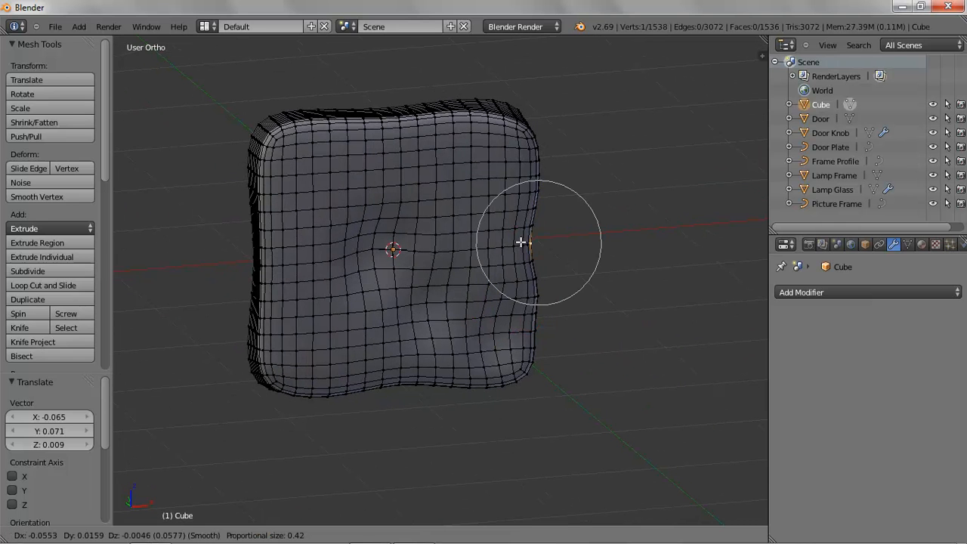
{"action": "left_click", "coordinate": [521, 242]}
- Return to Object Mode and rename the Cube object to Cushion
{"action": "middle_click_drag", "start_coordinate": [507, 280], "coordinate": [541, 272]}
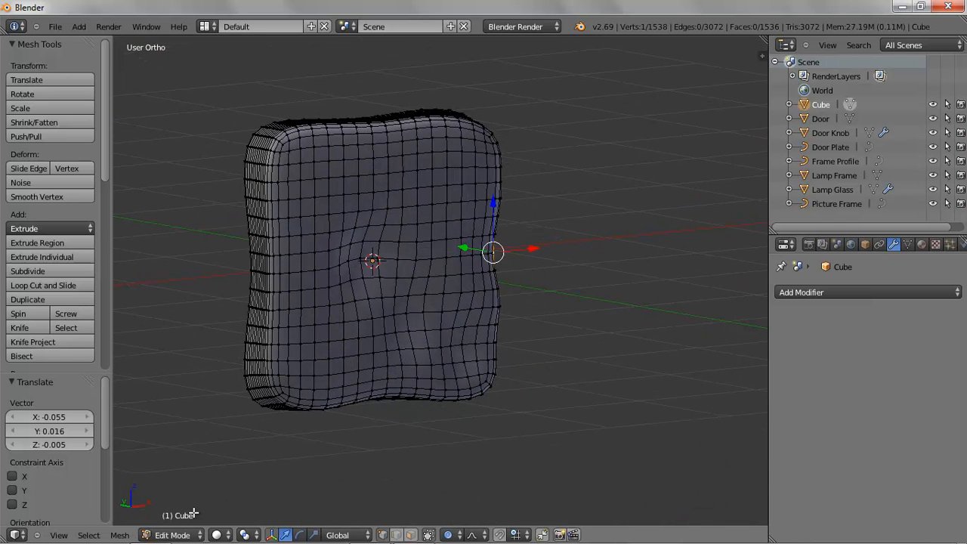
{"action": "left_click", "coordinate": [183, 535]}
{"action": "left_click", "coordinate": [186, 520]}
{"action": "mouse_move", "coordinate": [454, 403]}
{"action": "middle_mouse_down"}
{"action": "mouse_move", "coordinate": [418, 358]}
{"action": "mouse_move", "coordinate": [342, 389]}
{"action": "mouse_move", "coordinate": [441, 416]}
{"action": "mouse_move", "coordinate": [479, 391]}
{"action": "mouse_move", "coordinate": [340, 407]}
{"action": "middle_mouse_up"}
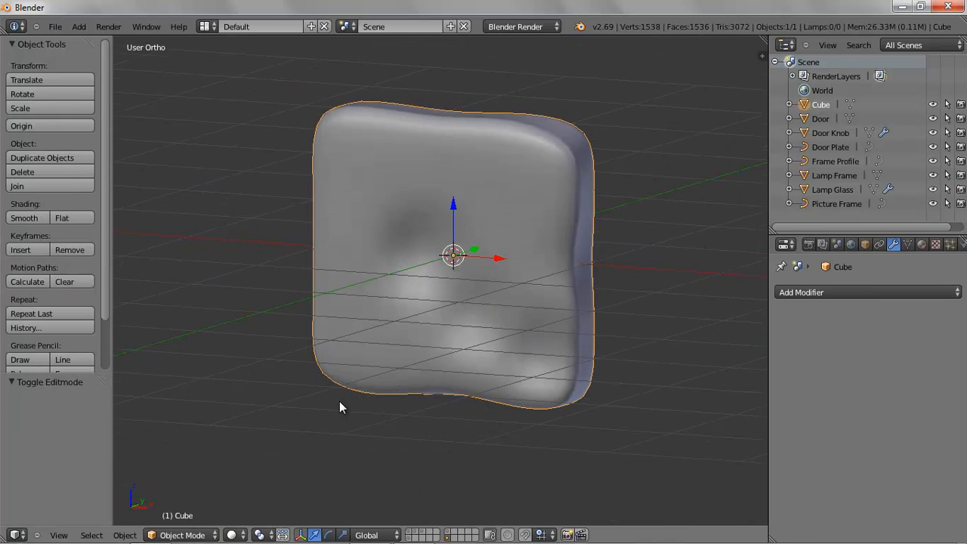
{"action": "double_click", "coordinate": [820, 104]}
{"action": "type", "text": "c"}
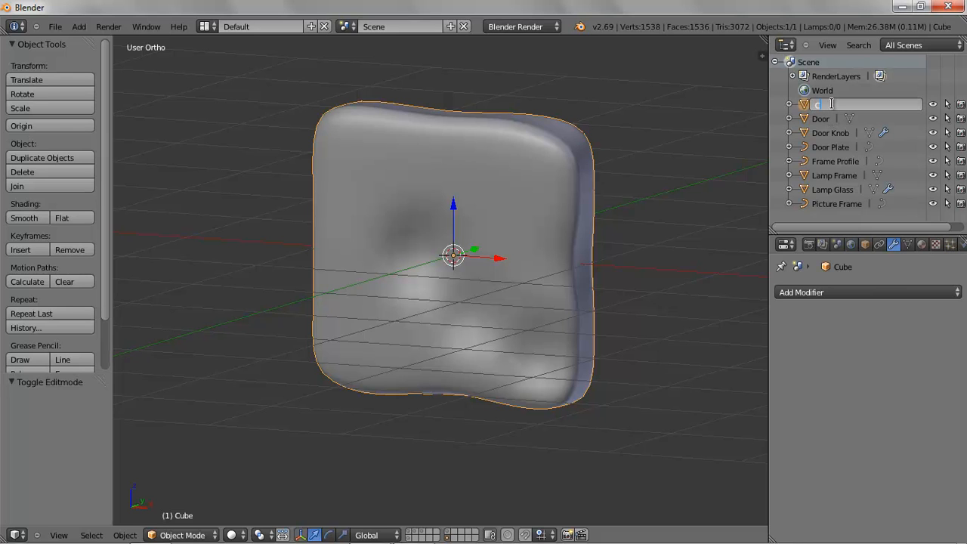
{"action": "key", "text": "Return"}
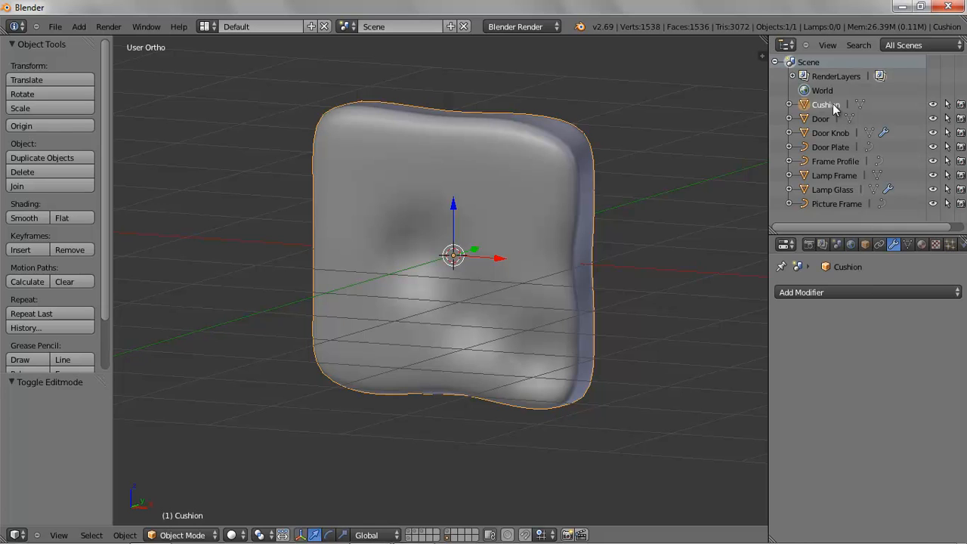
{"action": "mouse_move", "coordinate": [843, 528]}
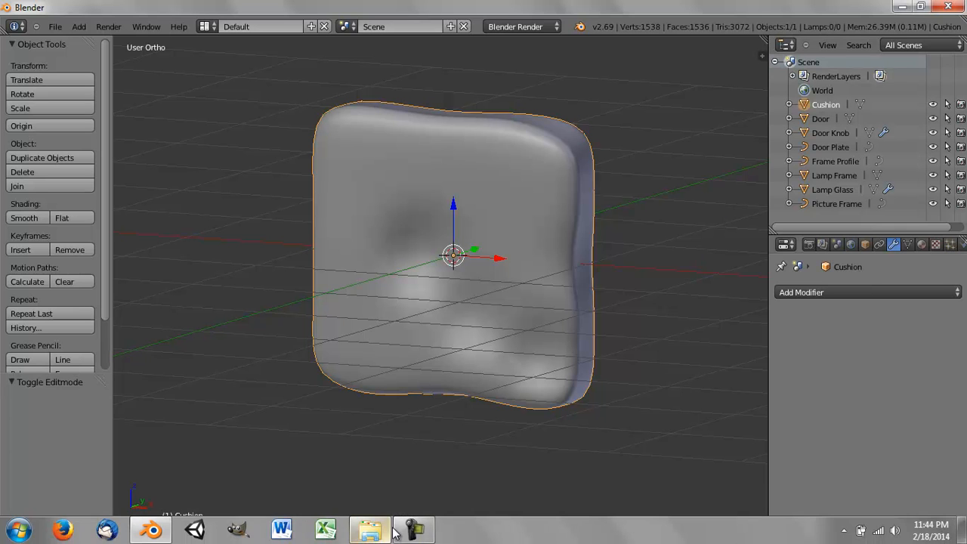